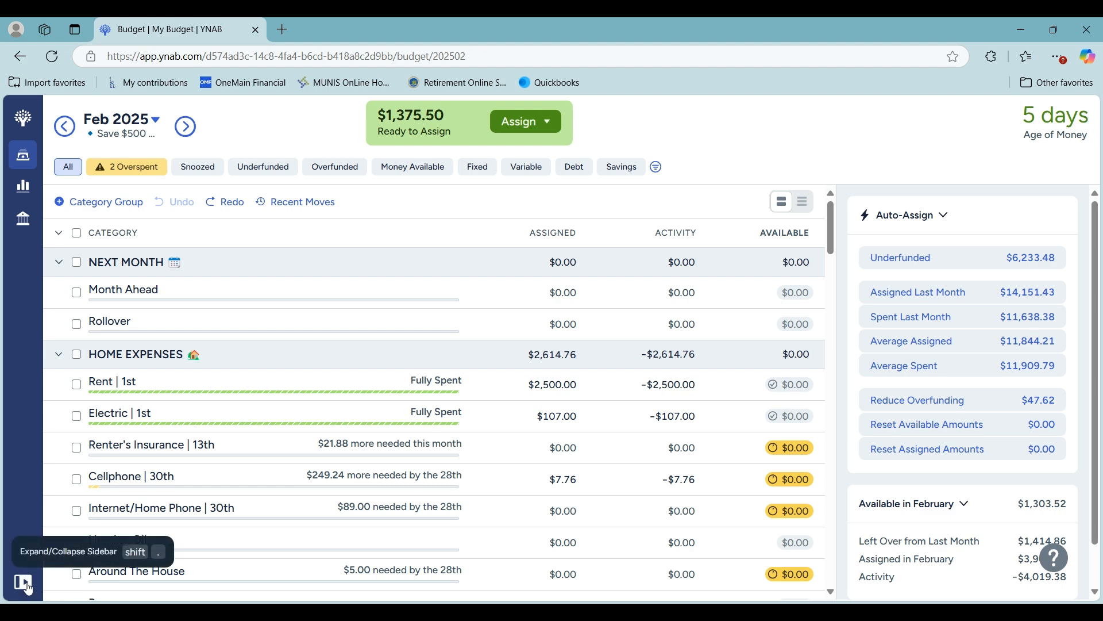
Step: Open the Inflow Account among the cash accounts and approve its matched 02/09/2025 transfer of $35.69 from Primary
{"action": "left_click", "coordinate": [24, 582]}
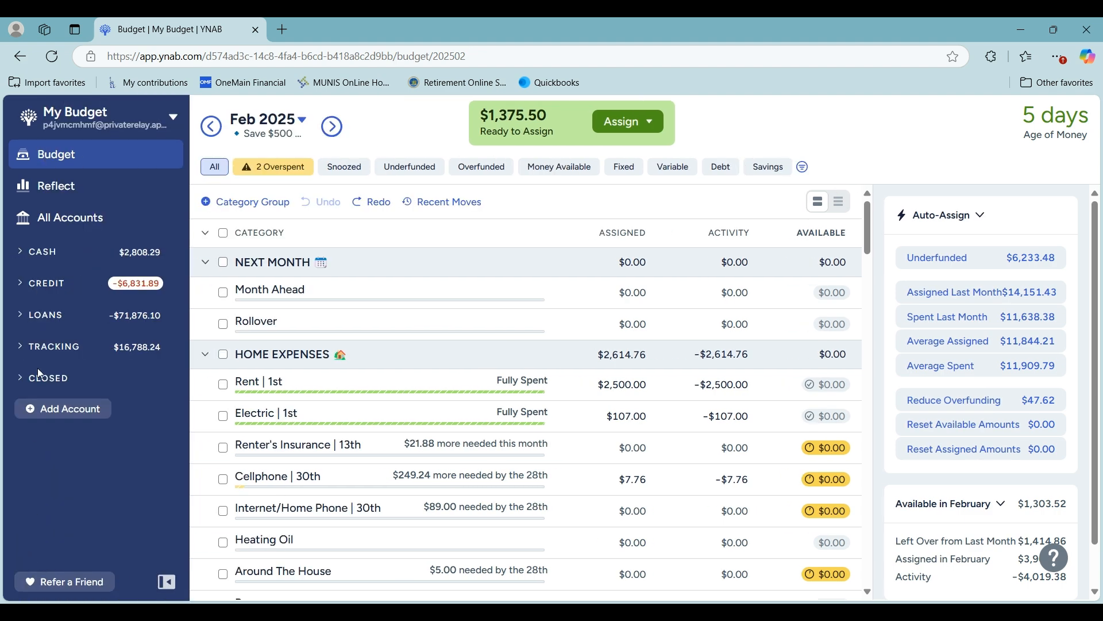
{"action": "left_click", "coordinate": [22, 254]}
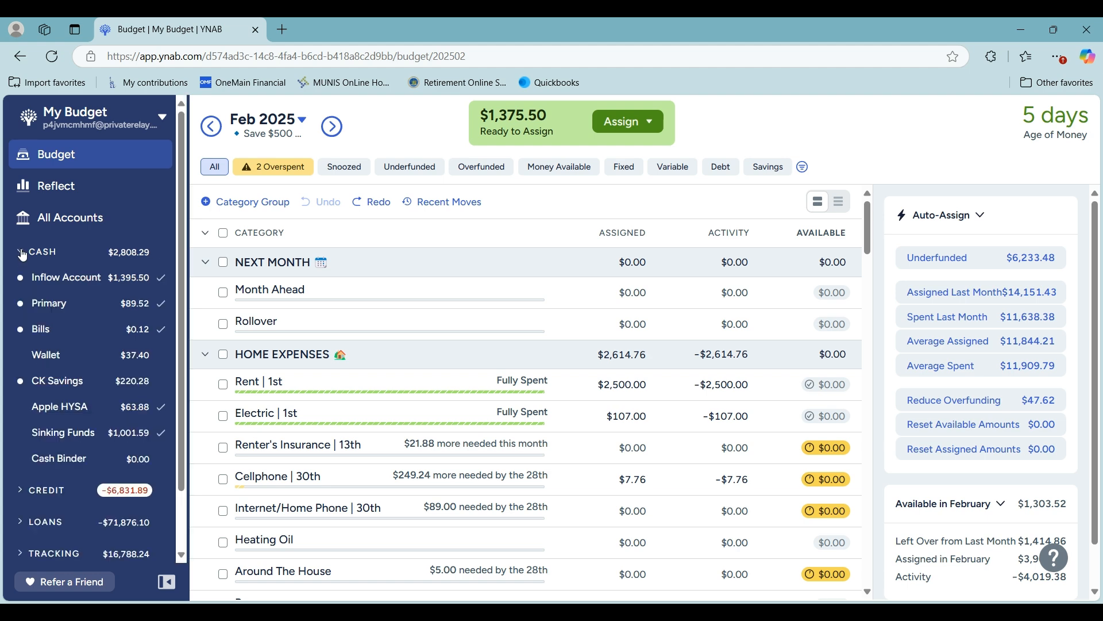
{"action": "left_click", "coordinate": [56, 278]}
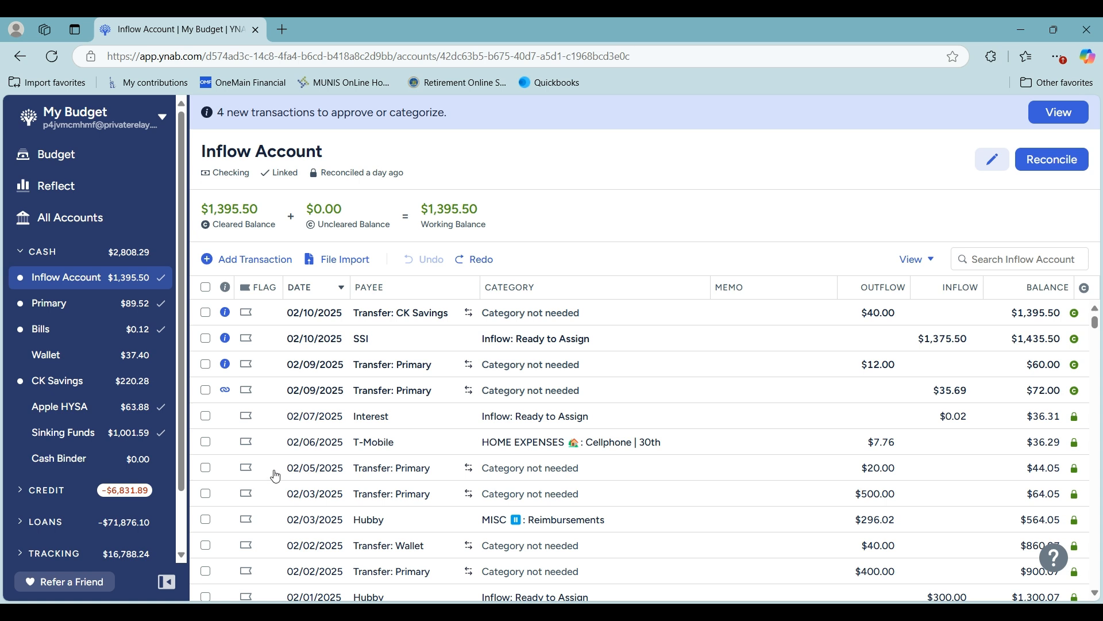
{"action": "left_click", "coordinate": [226, 393]}
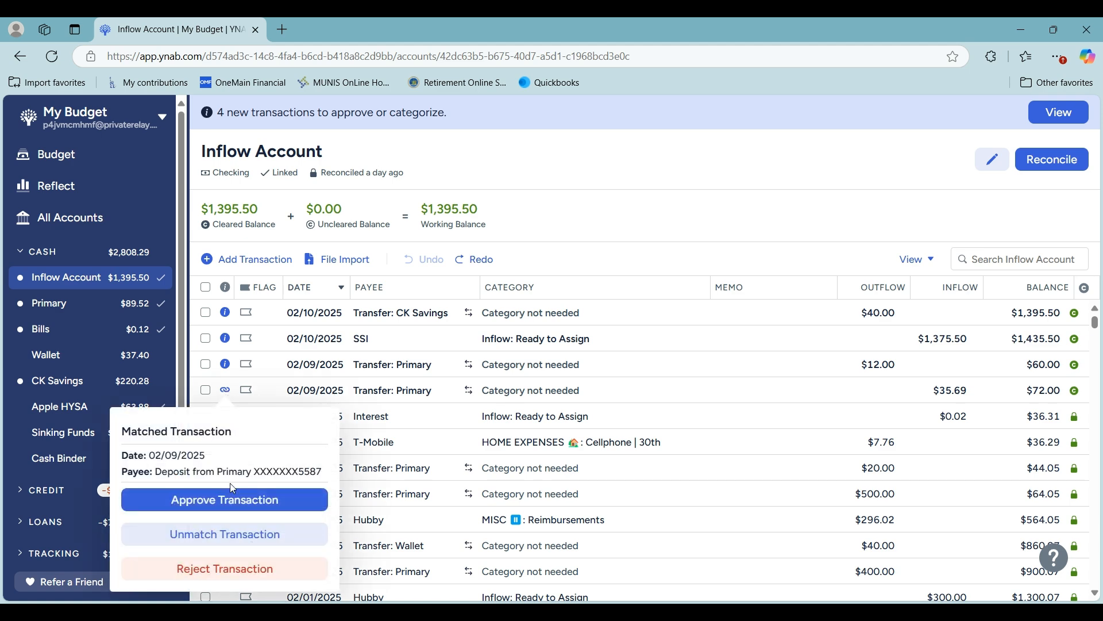
{"action": "left_click", "coordinate": [234, 502]}
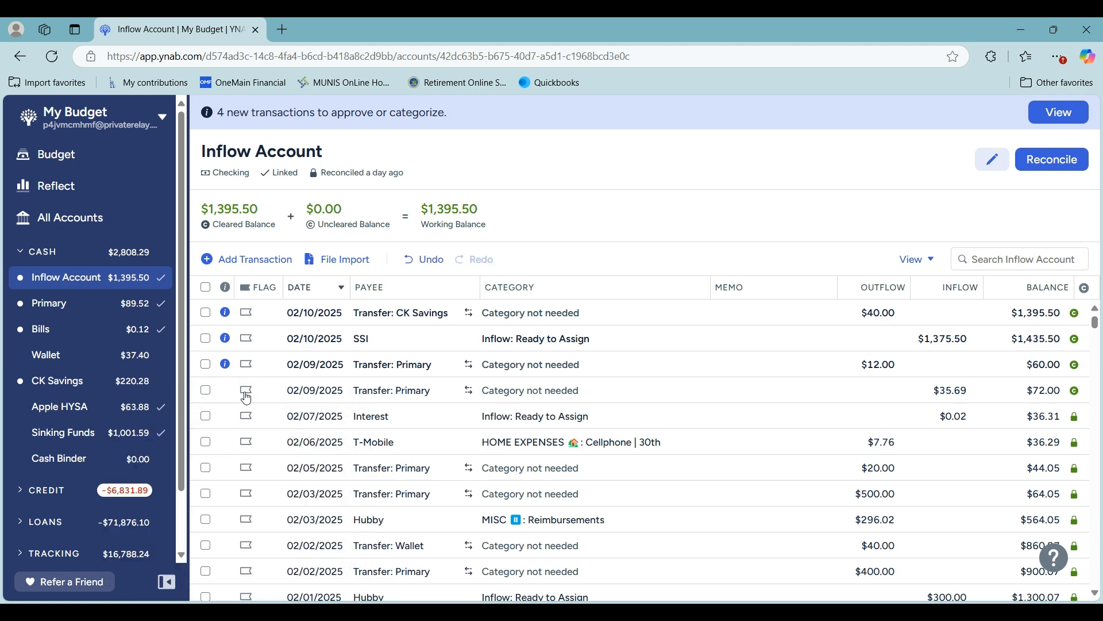
Step: Approve the remaining new Inflow Account transactions and reconcile the account, accepting the imported bank balance
{"action": "left_click", "coordinate": [225, 364]}
{"action": "left_click", "coordinate": [230, 404]}
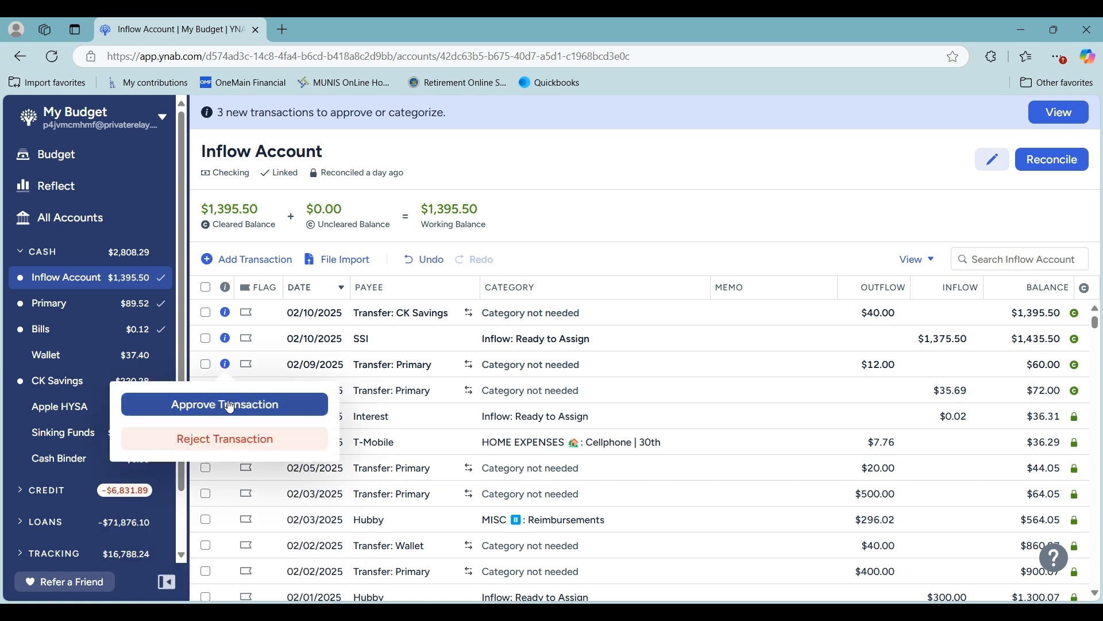
{"action": "left_click", "coordinate": [226, 339]}
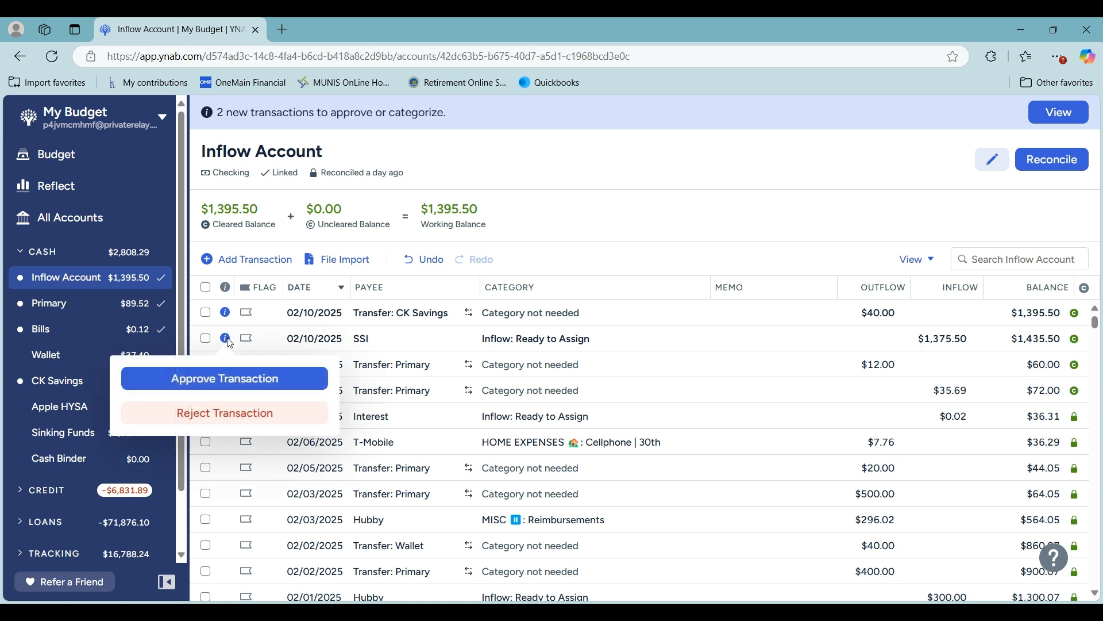
{"action": "left_click", "coordinate": [244, 385]}
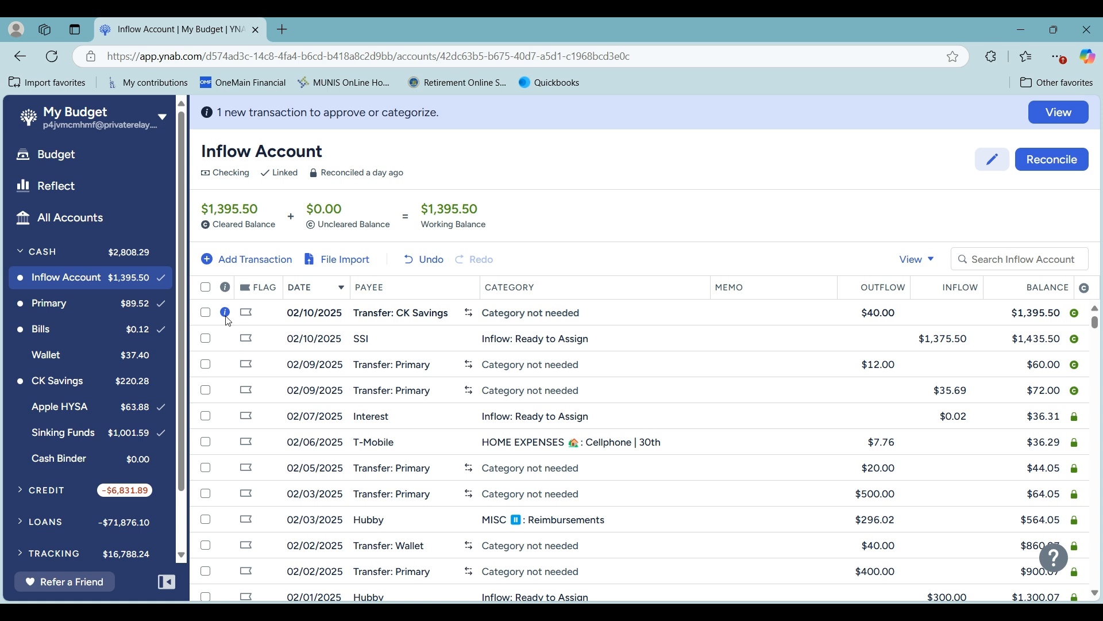
{"action": "left_click", "coordinate": [227, 320]}
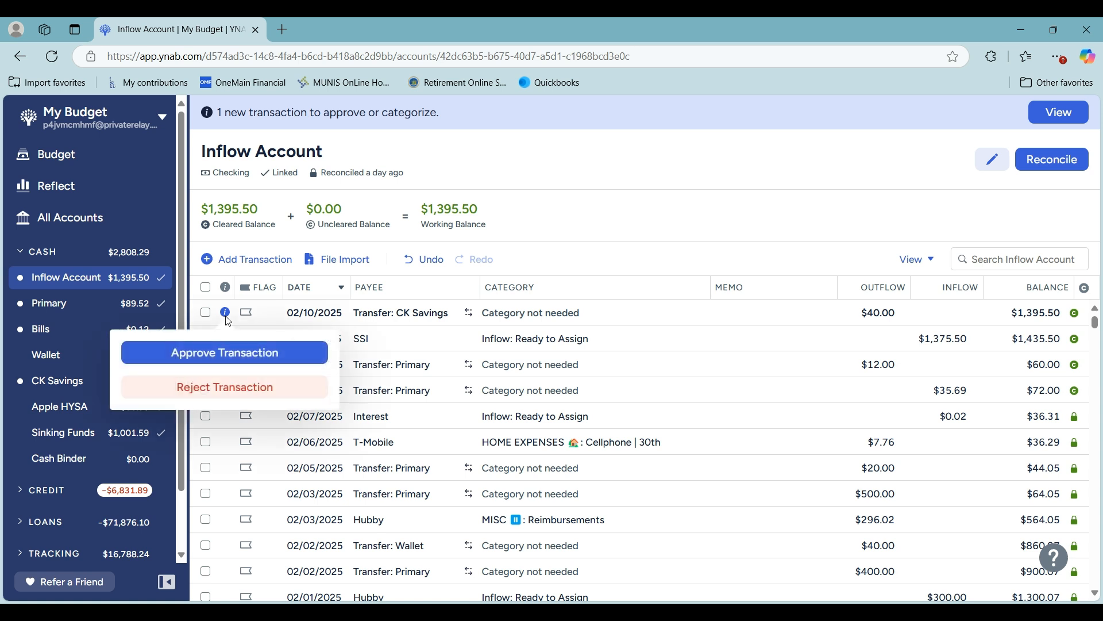
{"action": "left_click", "coordinate": [246, 352]}
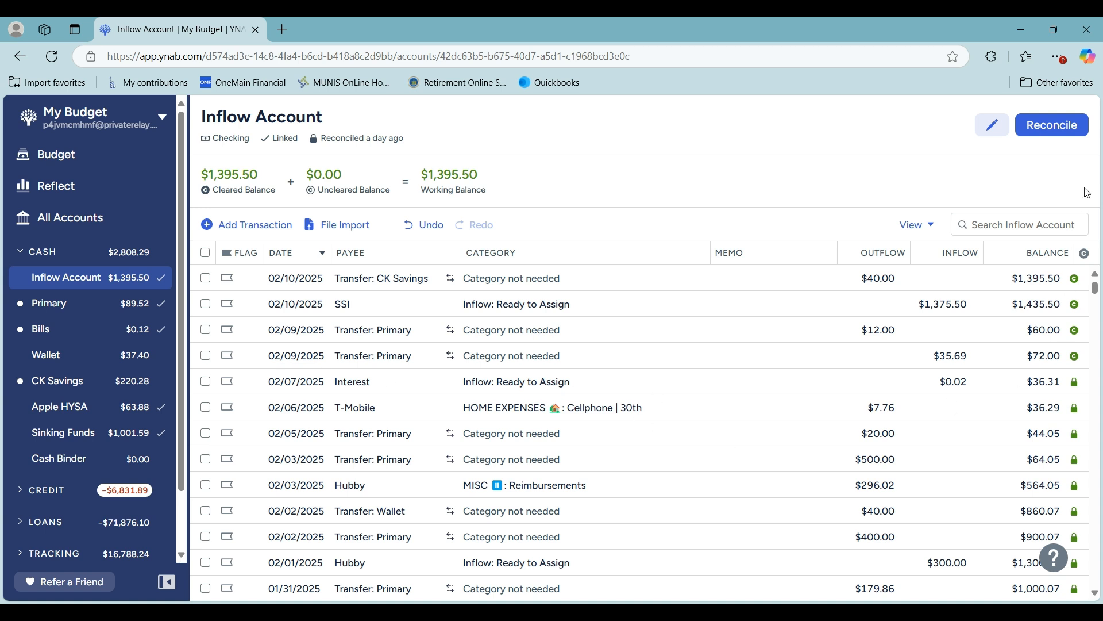
{"action": "left_click", "coordinate": [1069, 129]}
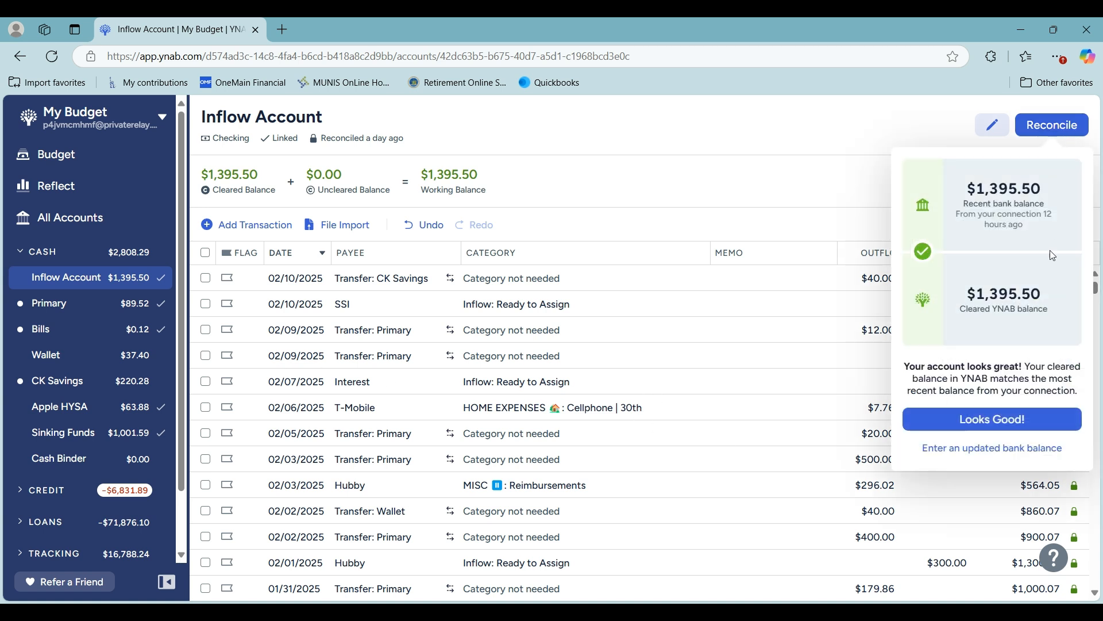
{"action": "left_click", "coordinate": [980, 429]}
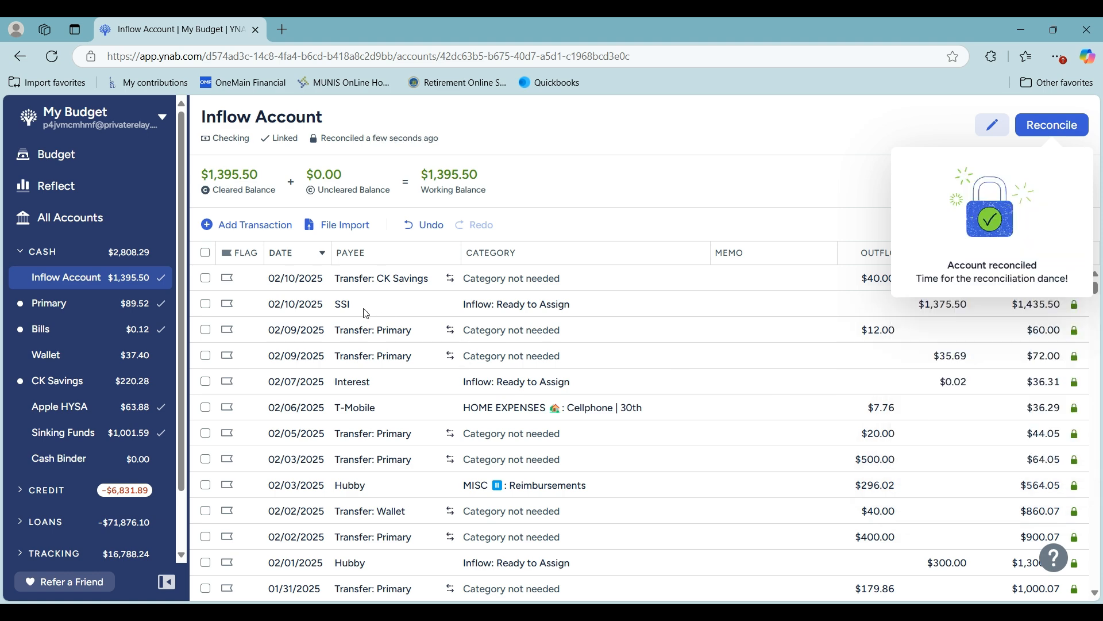
Step: Approve the new $12.00 and $35.69 Inflow Account transfers in the Primary account and reconcile it with the bank balance
{"action": "left_click", "coordinate": [57, 304]}
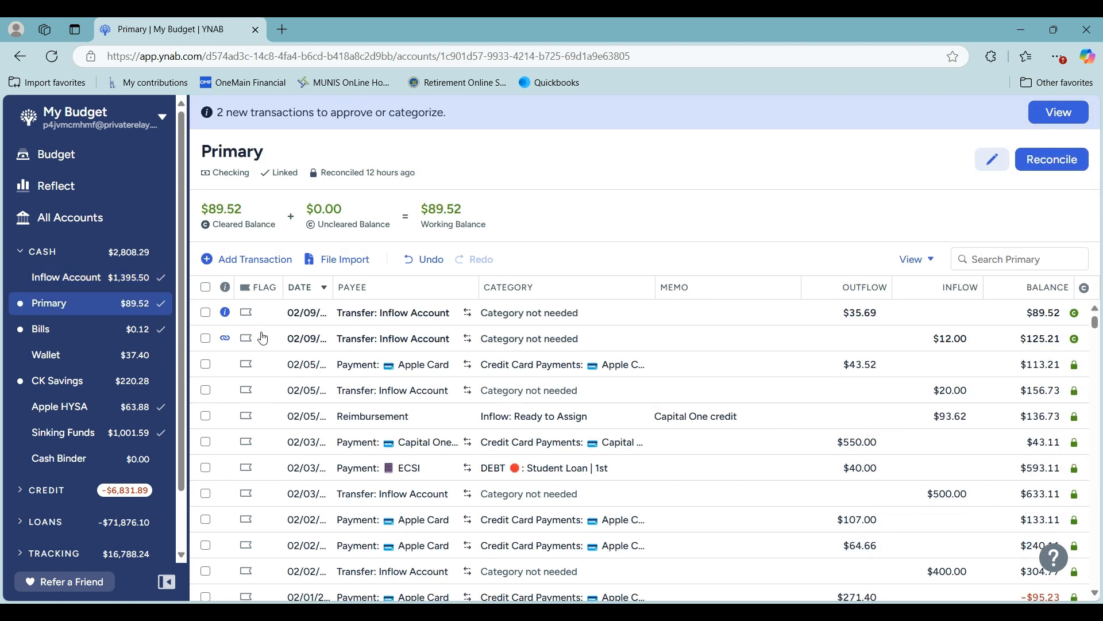
{"action": "left_click", "coordinate": [224, 337]}
{"action": "left_click", "coordinate": [225, 448]}
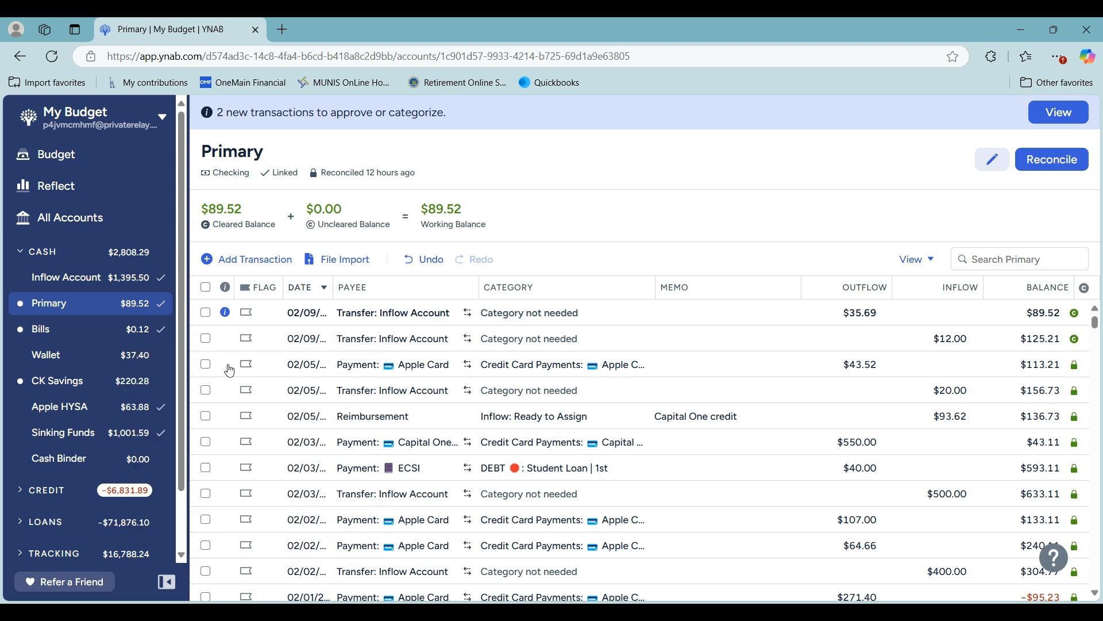
{"action": "left_click", "coordinate": [225, 313]}
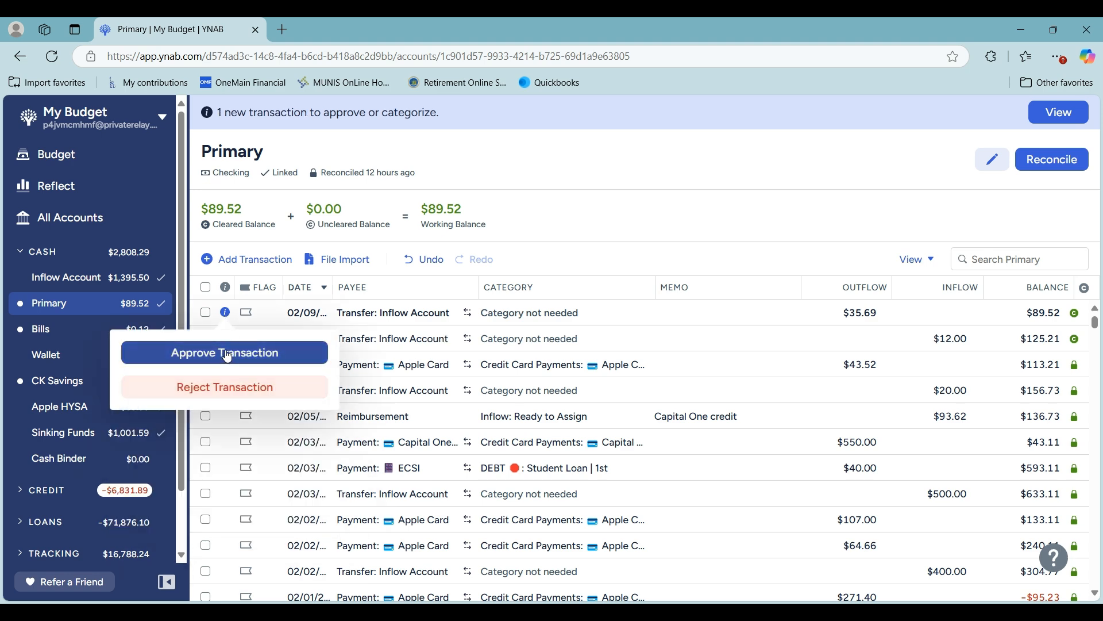
{"action": "left_click", "coordinate": [228, 348]}
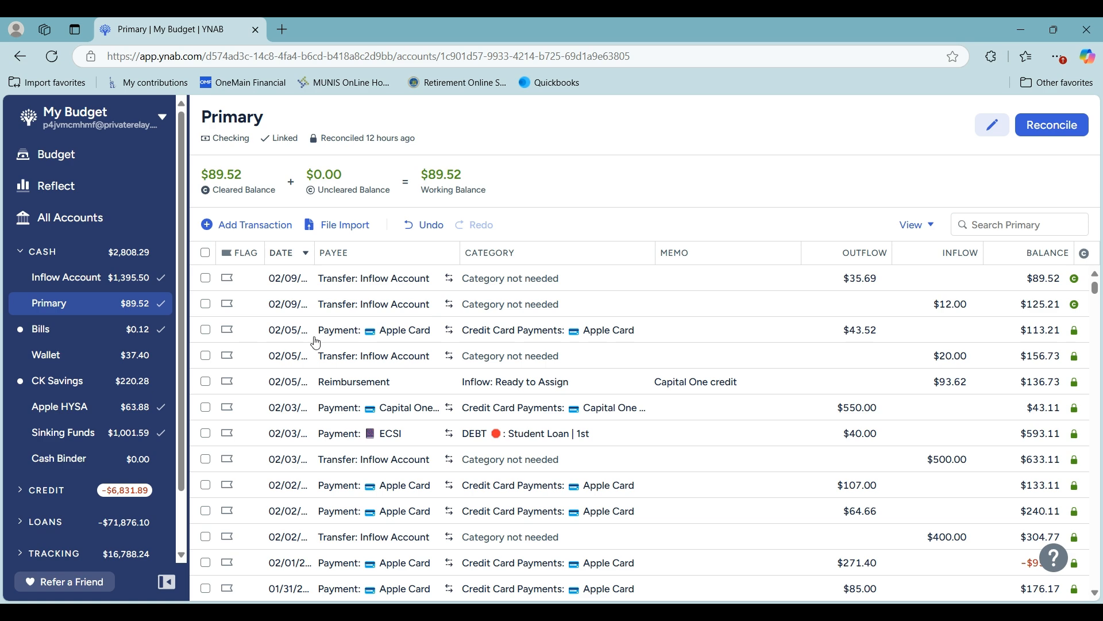
{"action": "left_click", "coordinate": [1026, 129]}
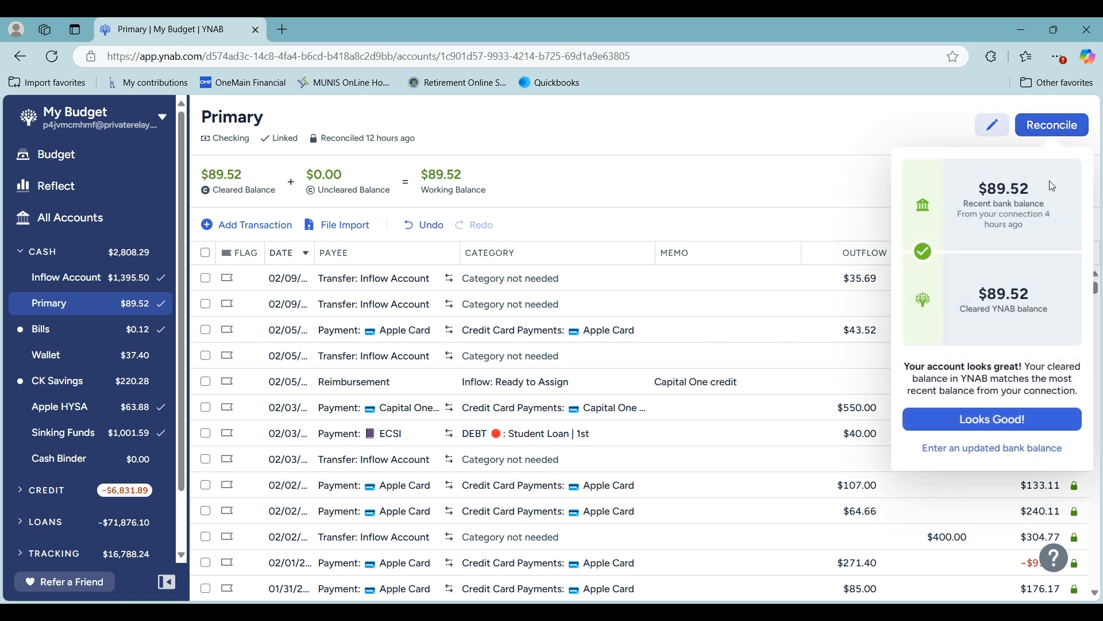
{"action": "left_click", "coordinate": [1006, 427]}
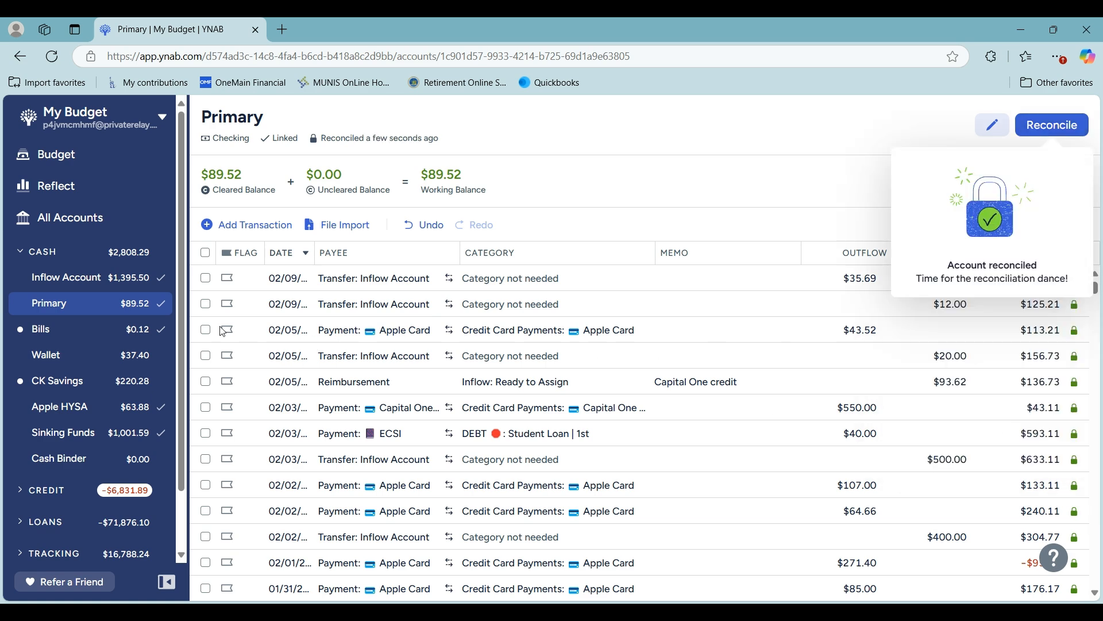
Step: Approve the matched BCCC transactions for checks 456 and 457 in the Bills account and reconcile it with the bank balance
{"action": "left_click", "coordinate": [69, 335]}
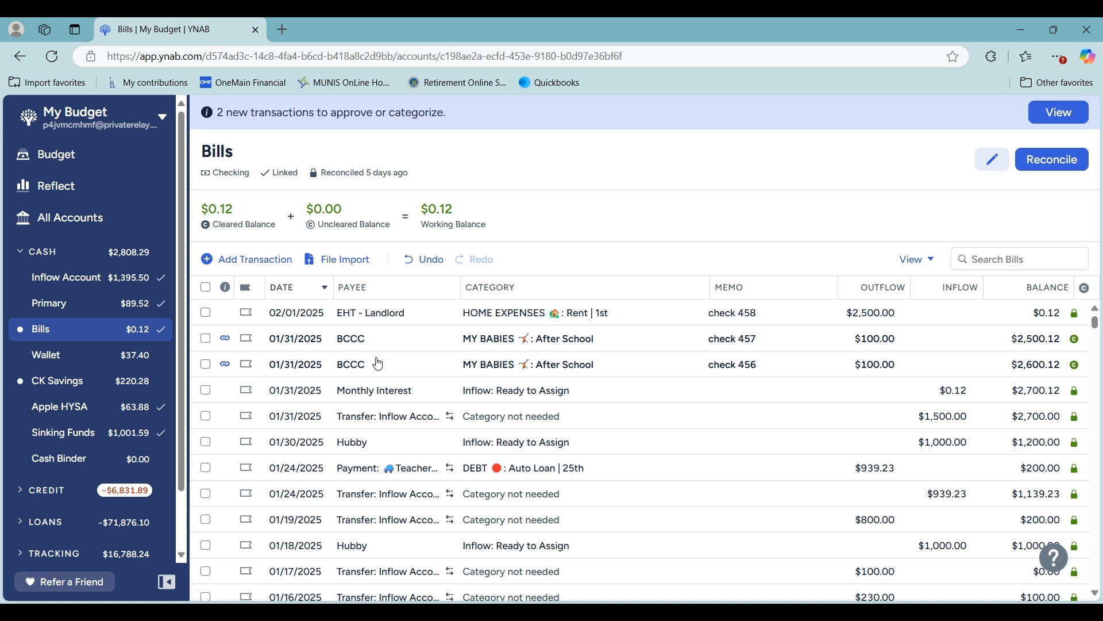
{"action": "left_click", "coordinate": [225, 364]}
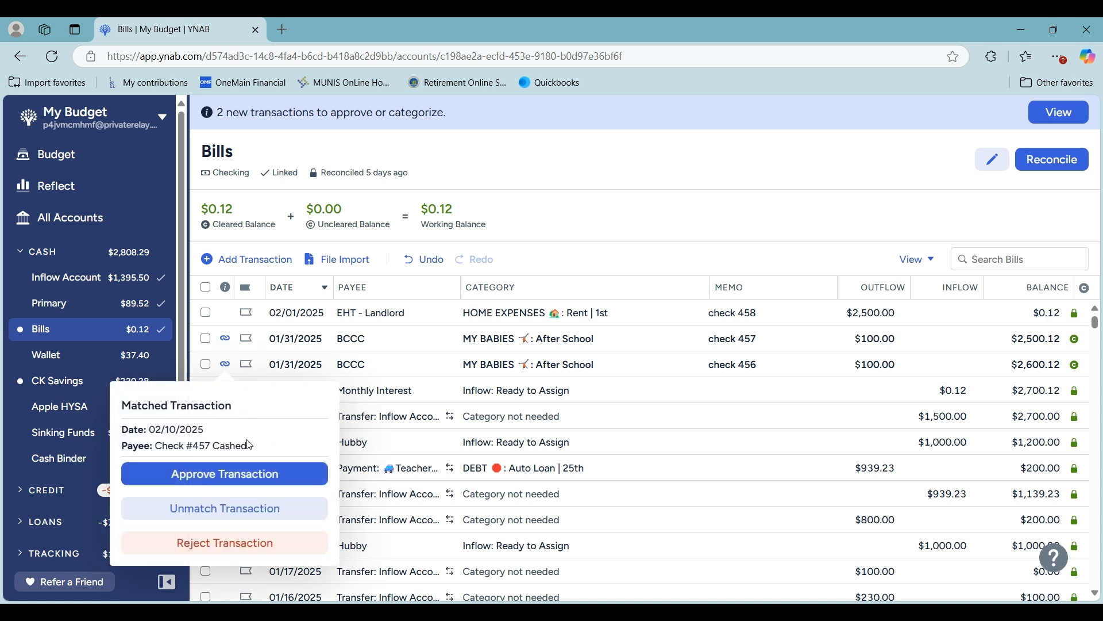
{"action": "left_click", "coordinate": [251, 476]}
{"action": "left_click", "coordinate": [225, 338]}
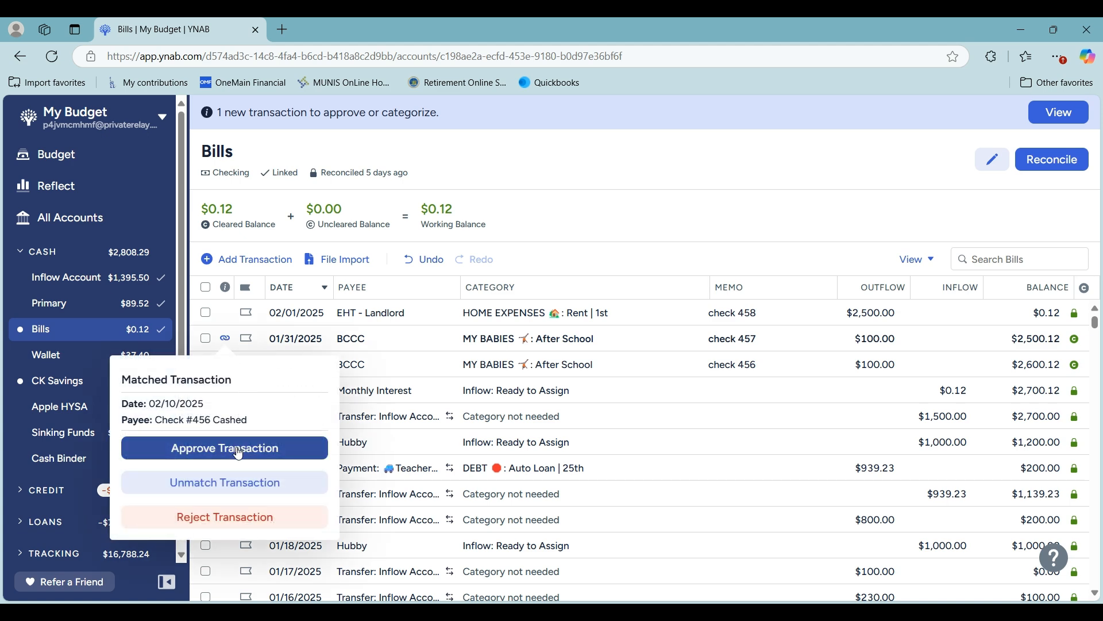
{"action": "left_click", "coordinate": [239, 453]}
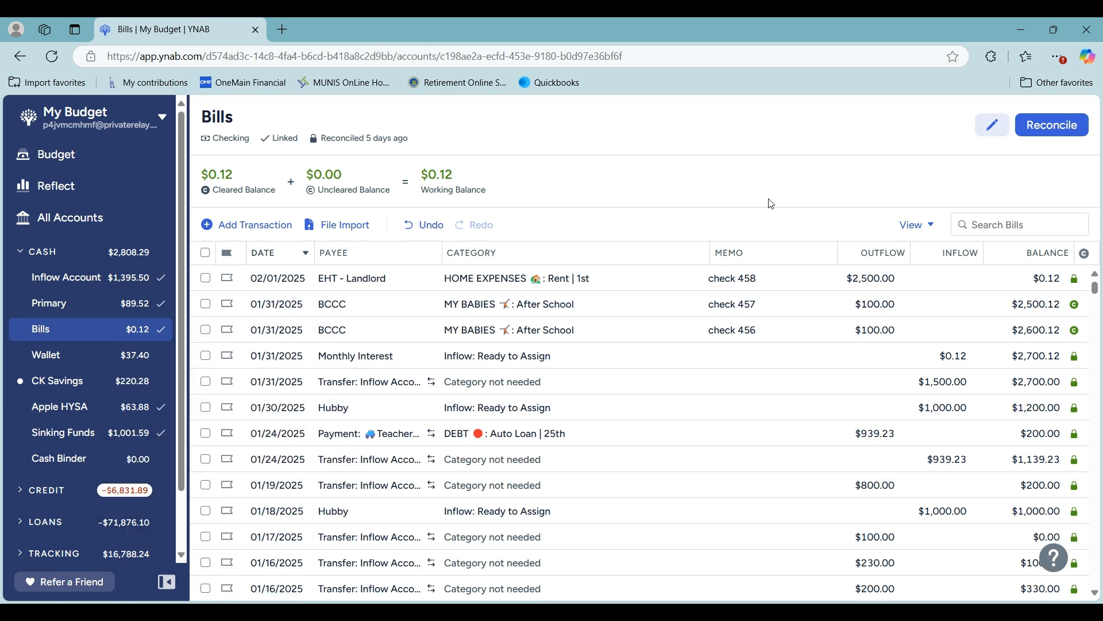
{"action": "left_click", "coordinate": [1058, 132]}
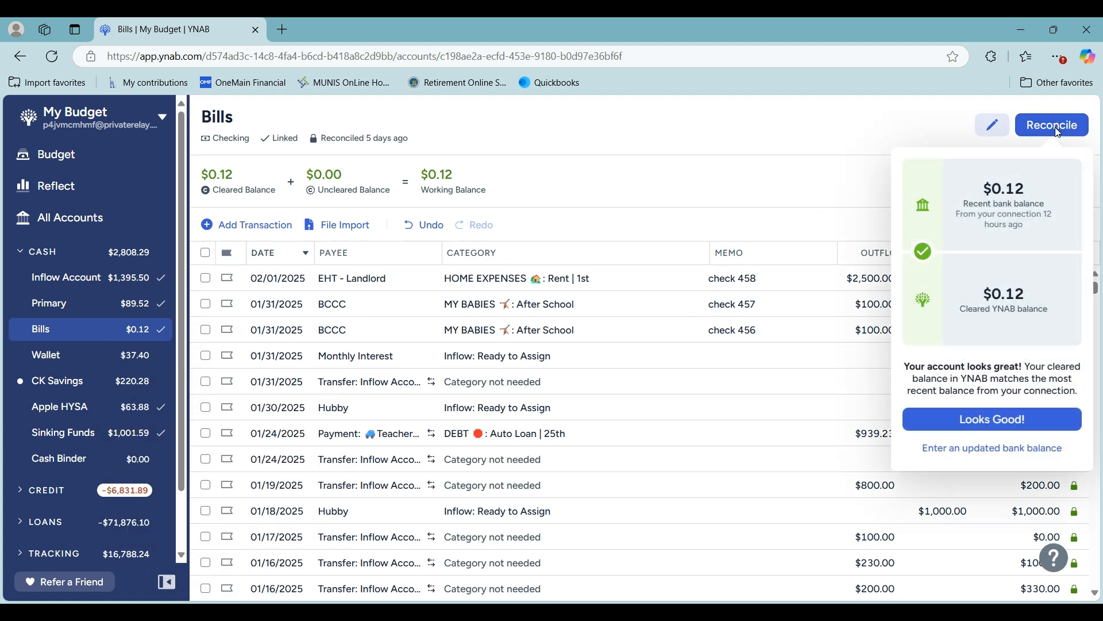
{"action": "left_click", "coordinate": [973, 427]}
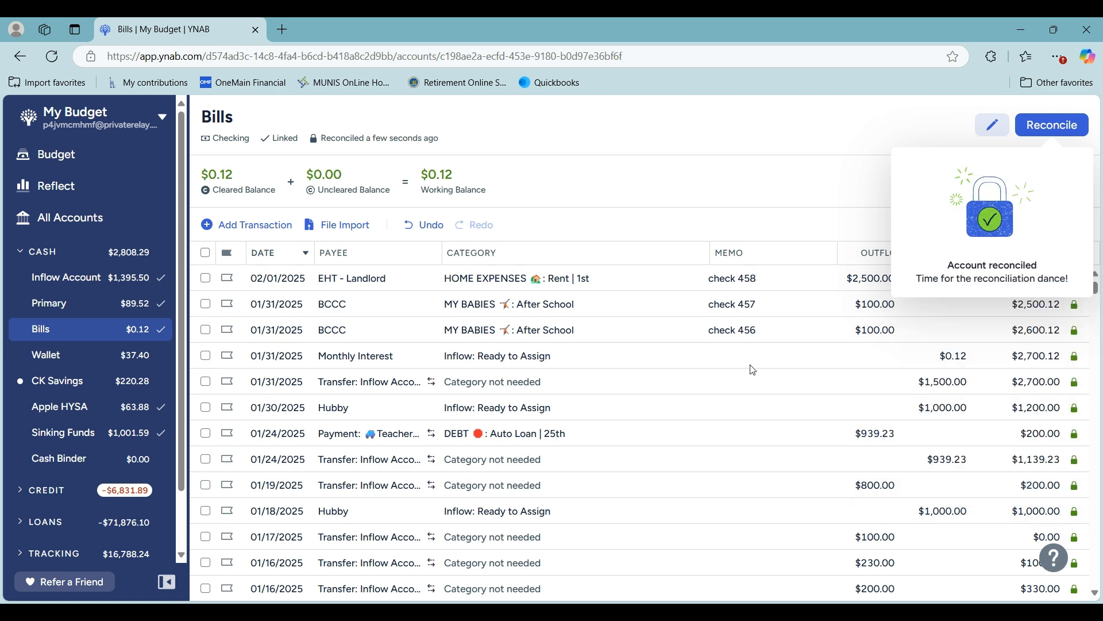
Step: Approve and clear the new $40.00 Inflow Account transfer in CK Savings and reconcile the account at its current balance
{"action": "left_click", "coordinate": [38, 389]}
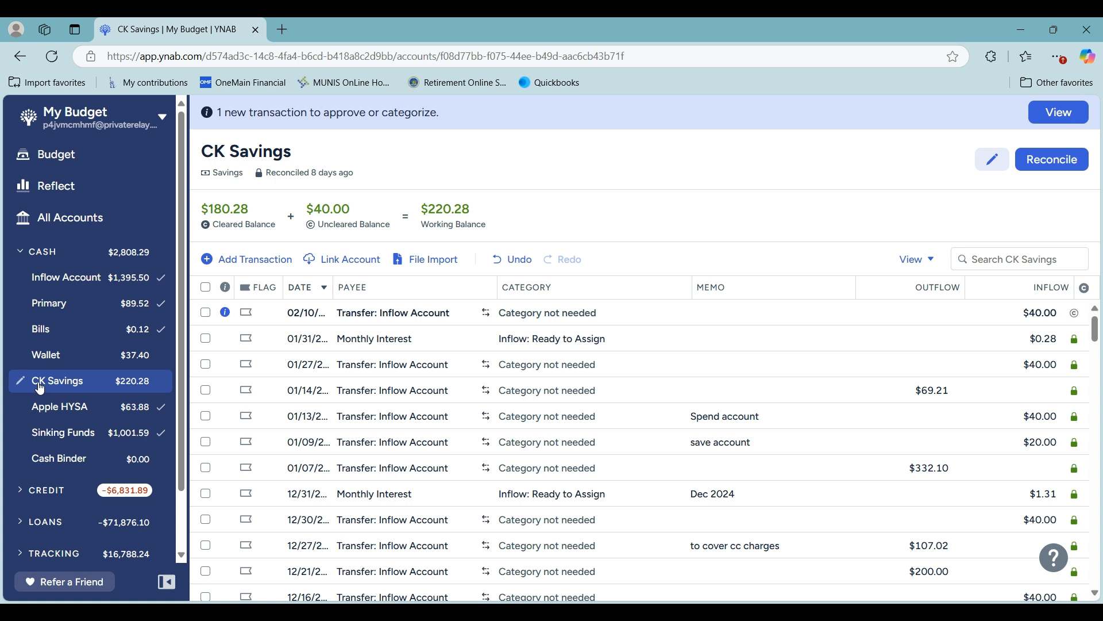
{"action": "left_click", "coordinate": [225, 312]}
{"action": "left_click", "coordinate": [246, 354]}
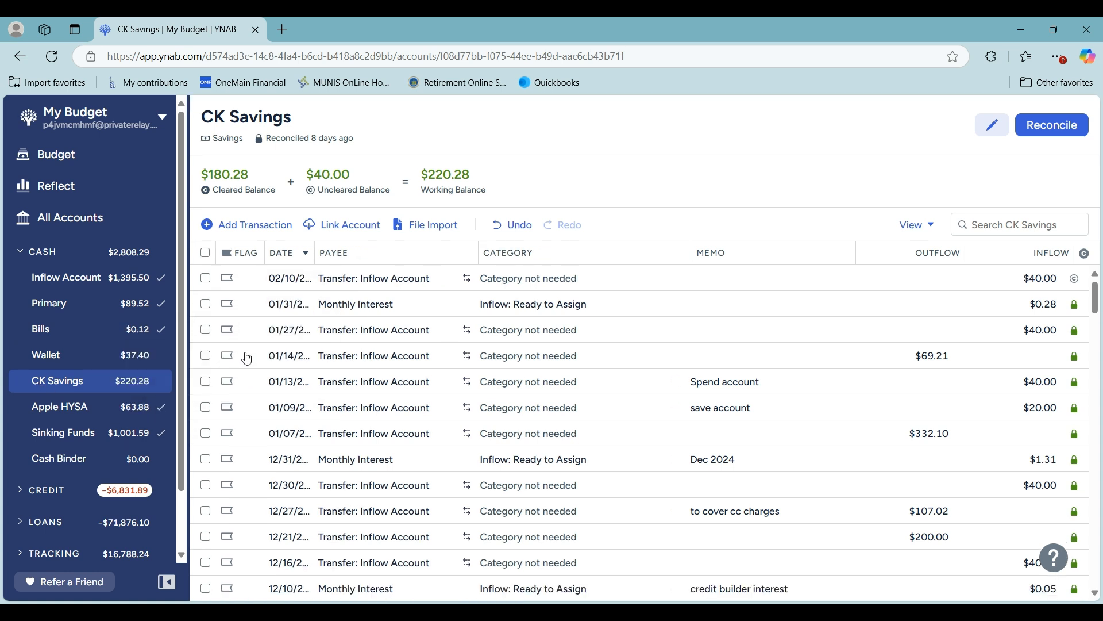
{"action": "left_click", "coordinate": [1074, 281]}
{"action": "left_click", "coordinate": [1052, 125]}
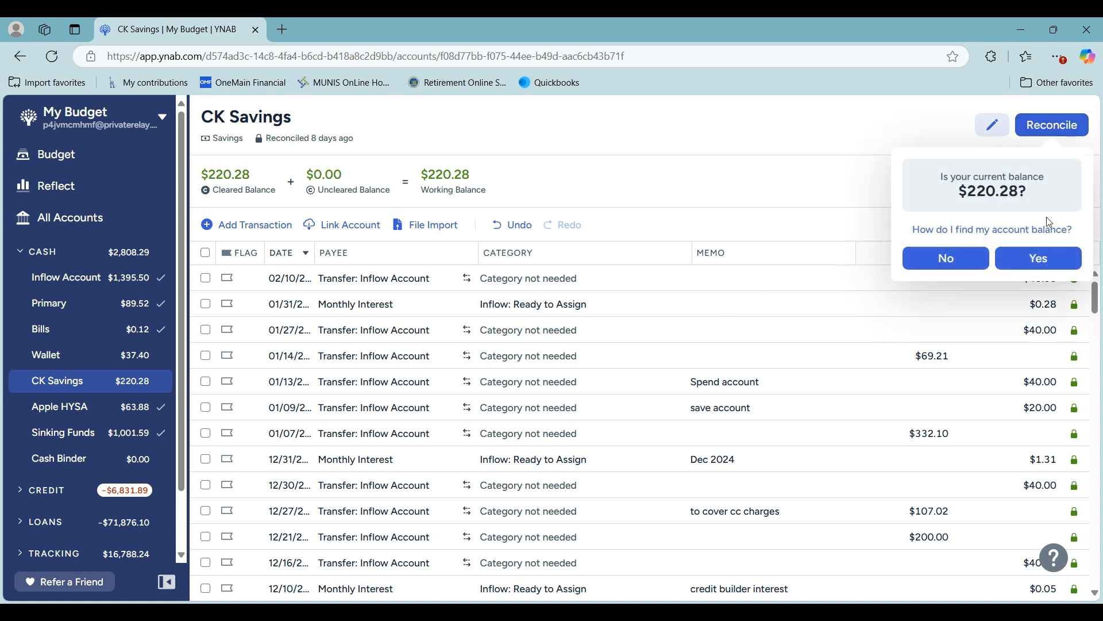
{"action": "left_click", "coordinate": [1007, 258]}
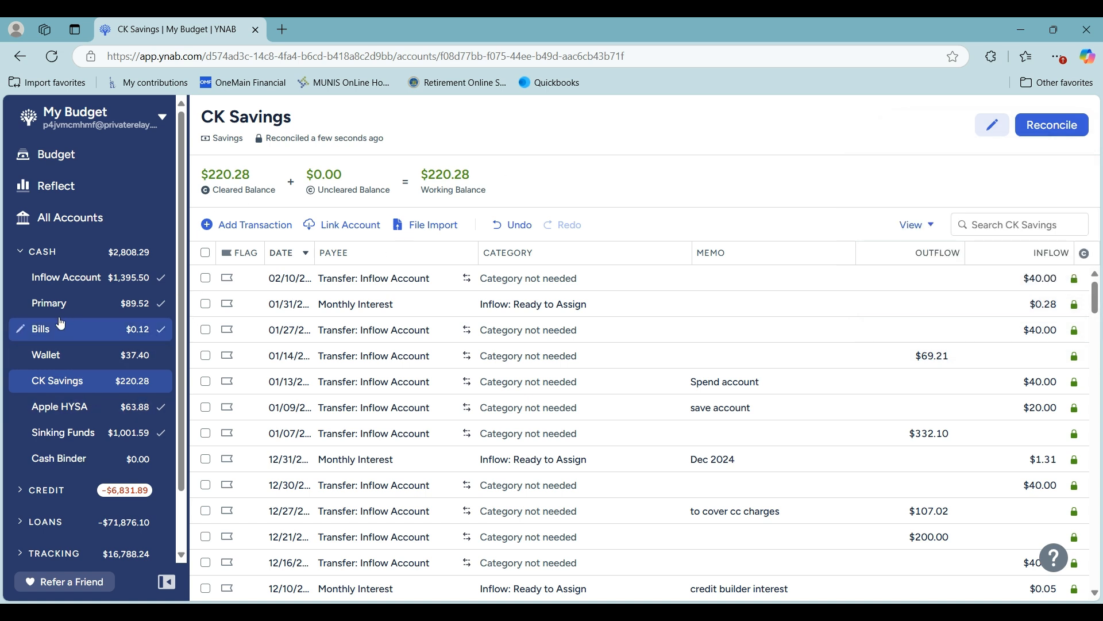
Step: Return to the Feb 2025 budget with the accounts collapsed and filter it to the overspent categories
{"action": "left_click", "coordinate": [39, 255]}
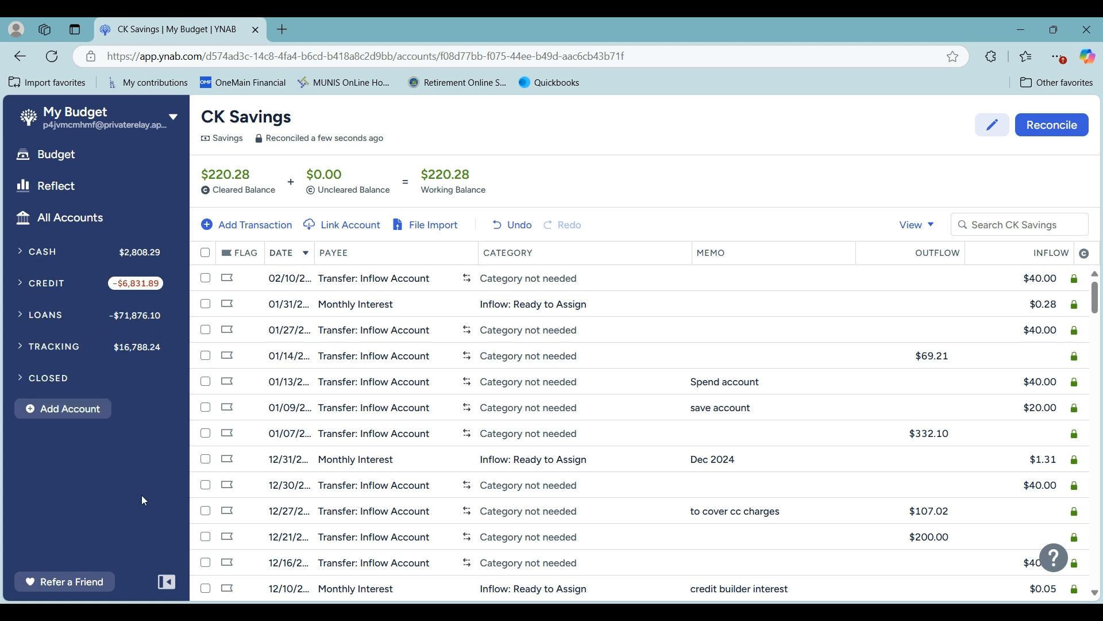
{"action": "left_click", "coordinate": [56, 154]}
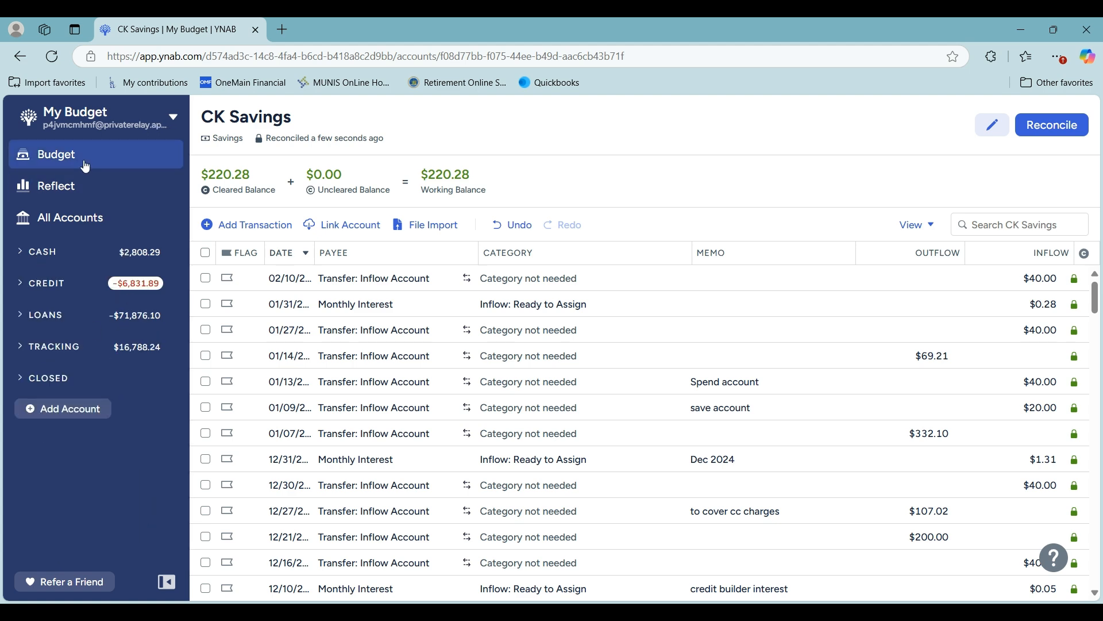
{"action": "left_click", "coordinate": [166, 582]}
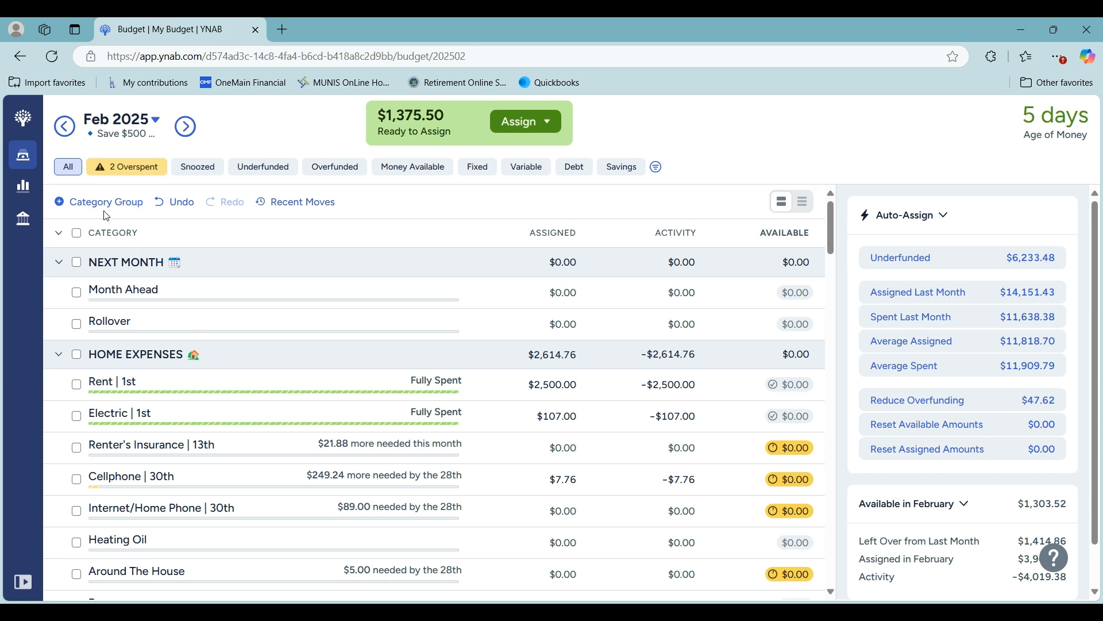
{"action": "left_click", "coordinate": [115, 171]}
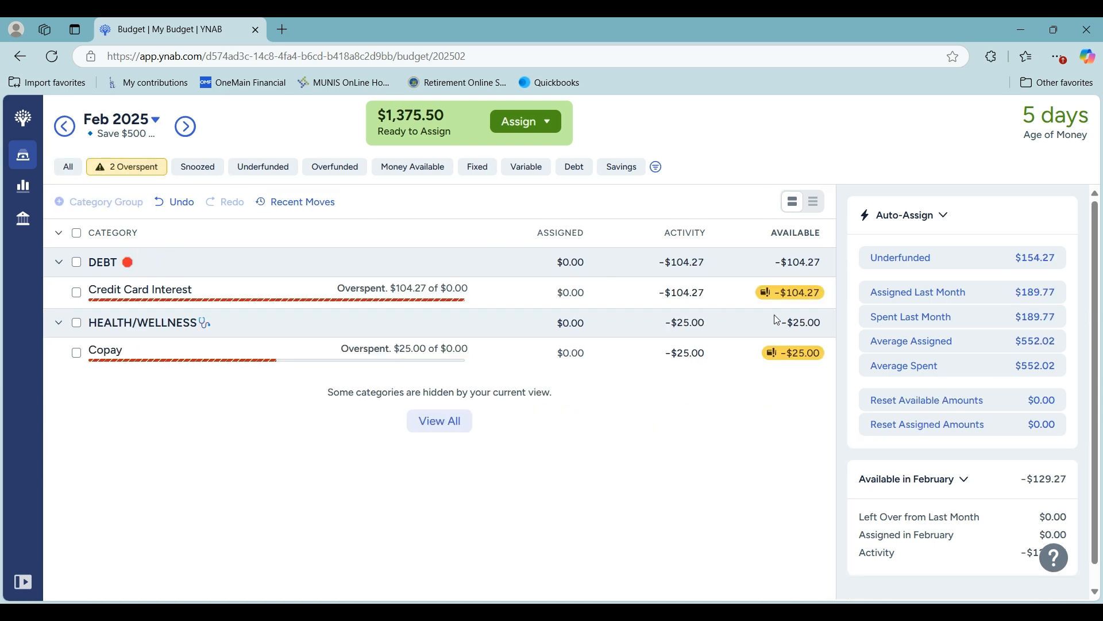
Step: Check the Credit Card Interest activity and cover that category's overspending with money from Ready to Assign
{"action": "left_click", "coordinate": [682, 294]}
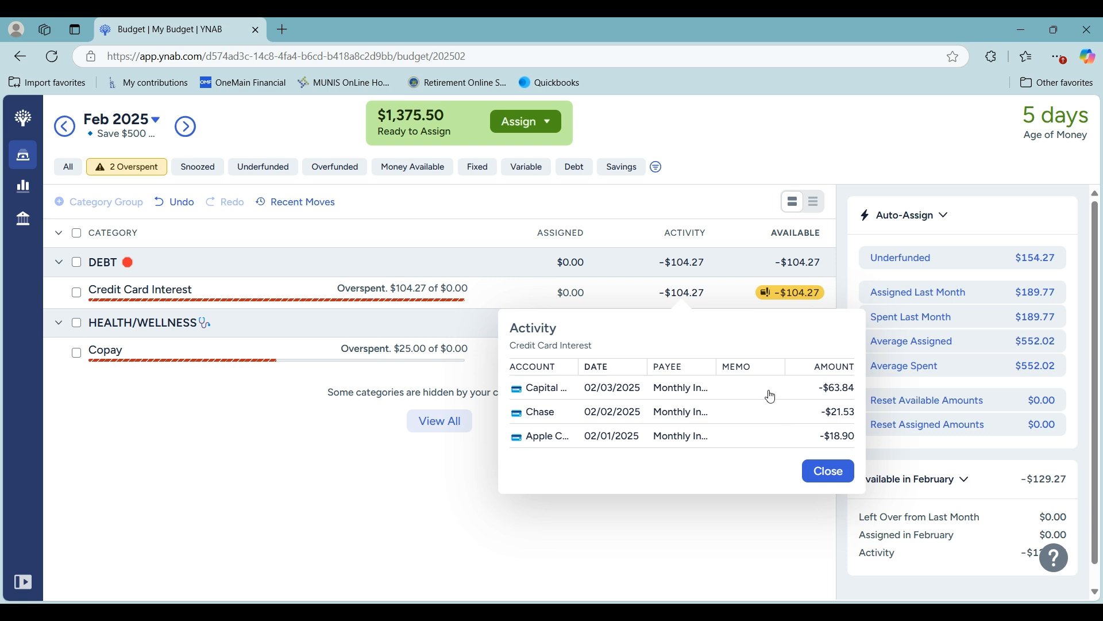
{"action": "left_click", "coordinate": [821, 475]}
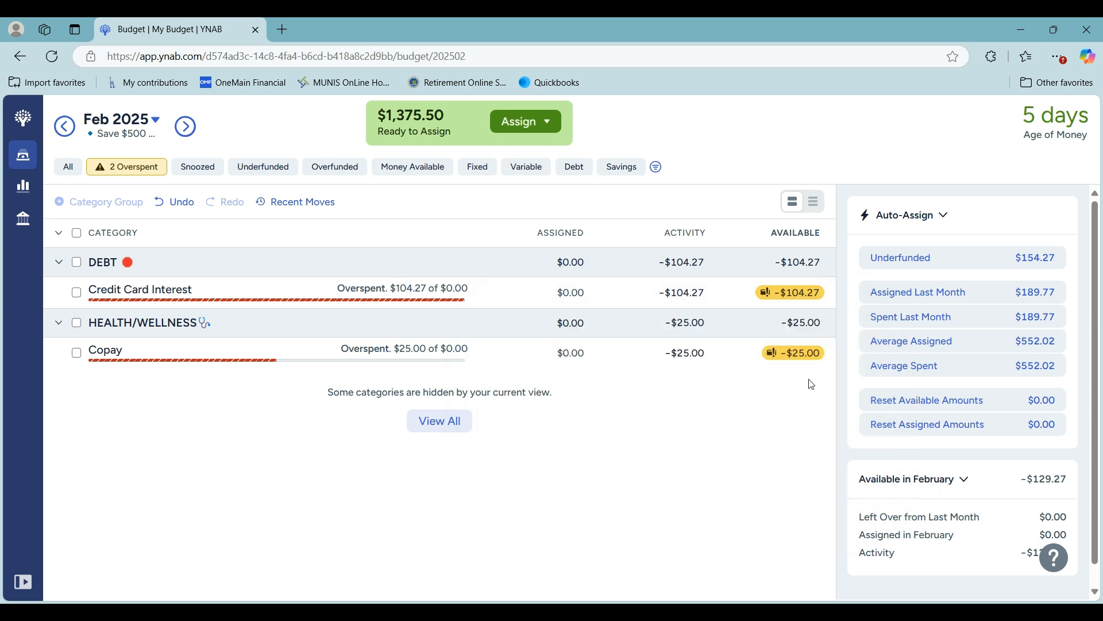
{"action": "left_click", "coordinate": [791, 302]}
{"action": "left_click", "coordinate": [800, 358]}
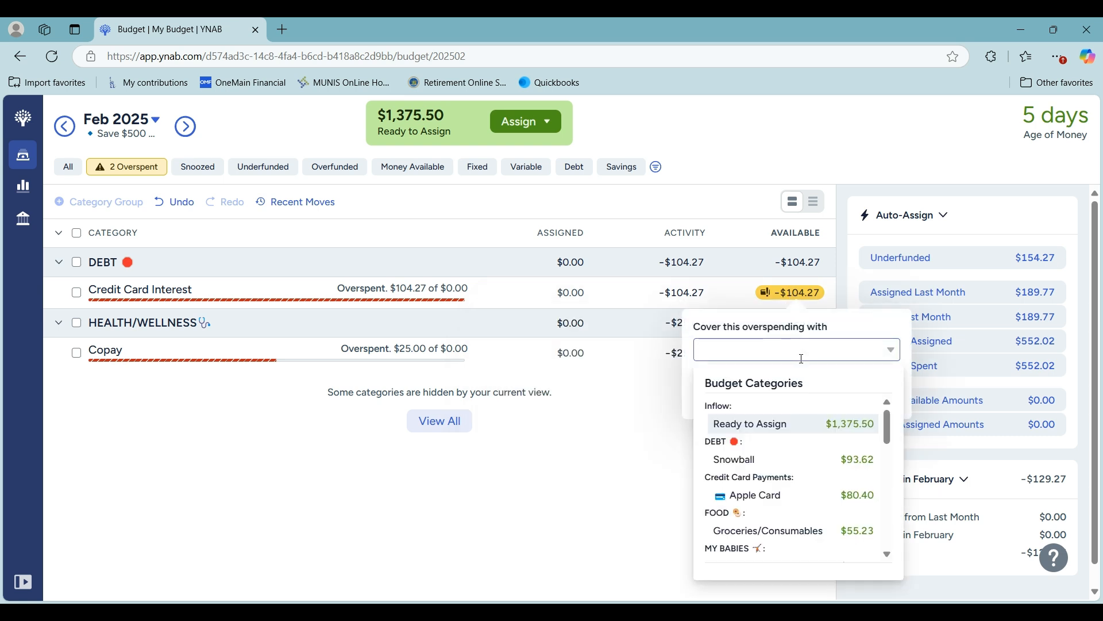
{"action": "left_click", "coordinate": [855, 428]}
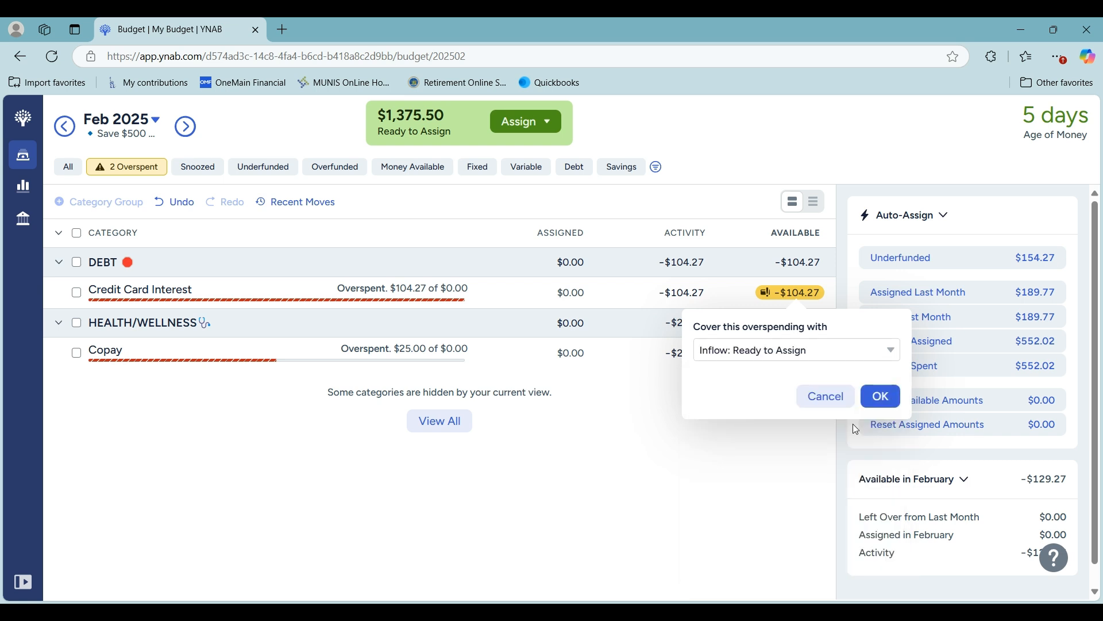
{"action": "left_click", "coordinate": [880, 396]}
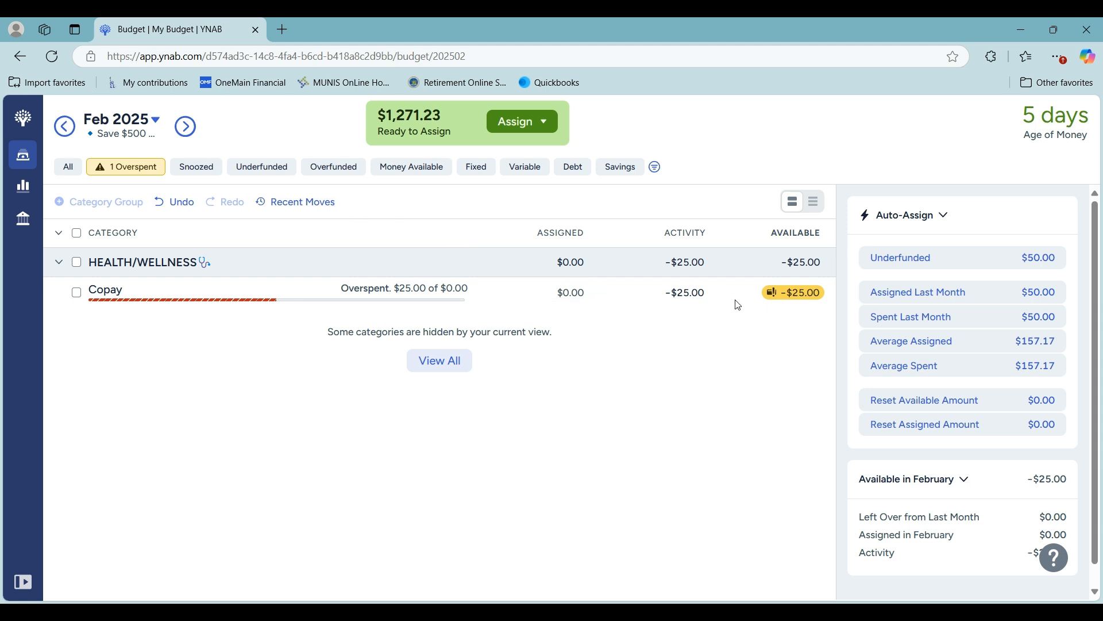
Step: Cover the overspending in the Copay category with money from Ready to Assign
{"action": "left_click", "coordinate": [799, 300]}
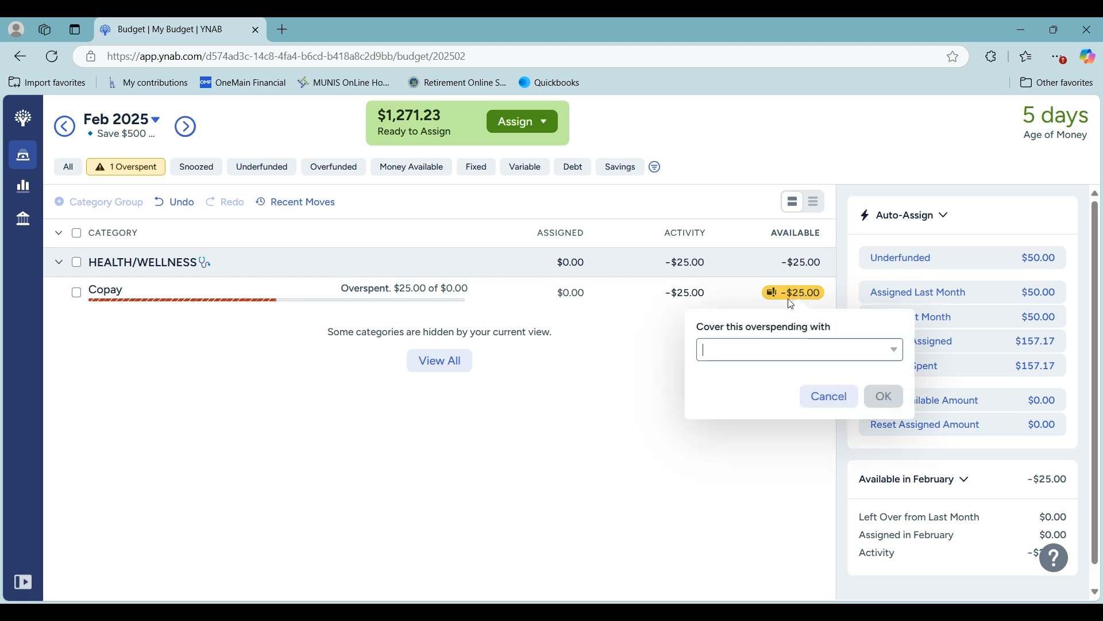
{"action": "left_click", "coordinate": [763, 349]}
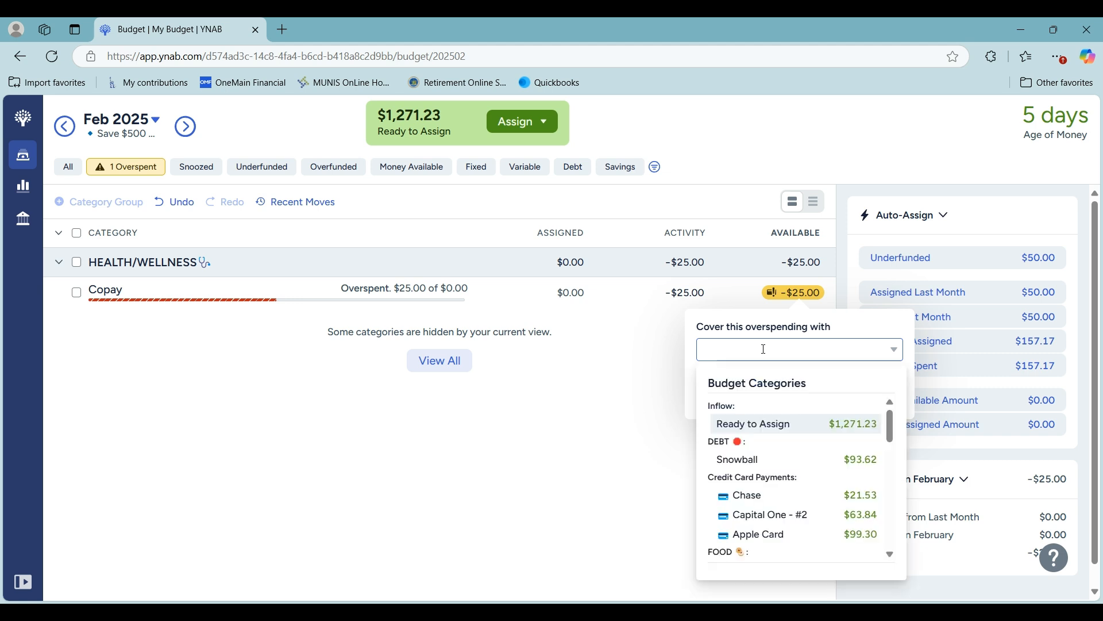
{"action": "left_click", "coordinate": [860, 425]}
{"action": "left_click", "coordinate": [880, 396]}
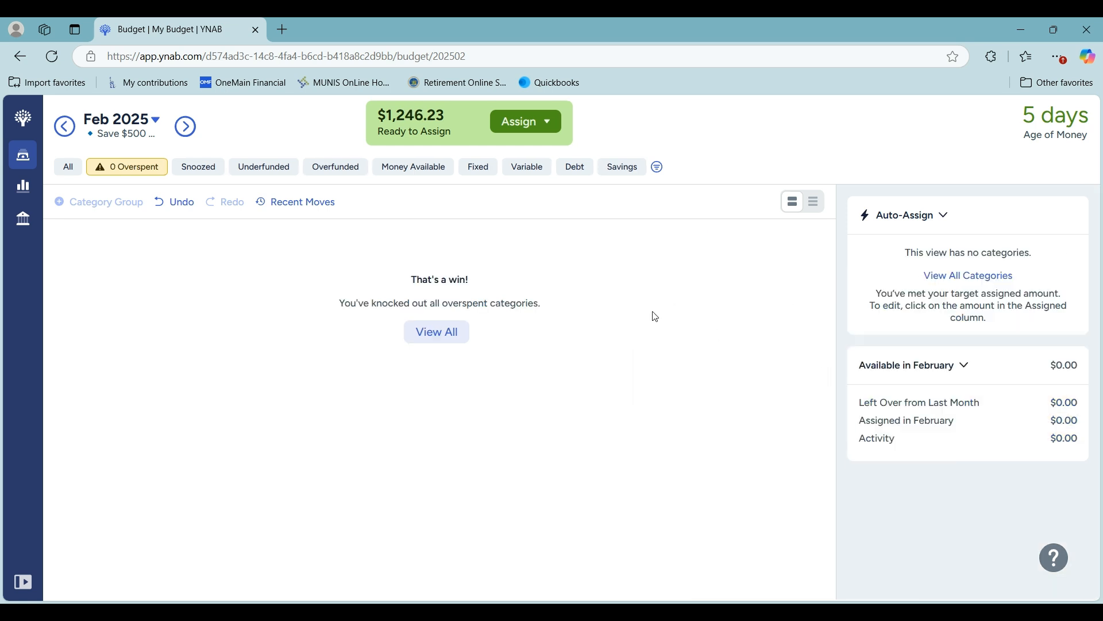
Step: Filter the budget to the fixed categories and set the After School assigned amount to $40.00
{"action": "left_click", "coordinate": [69, 167]}
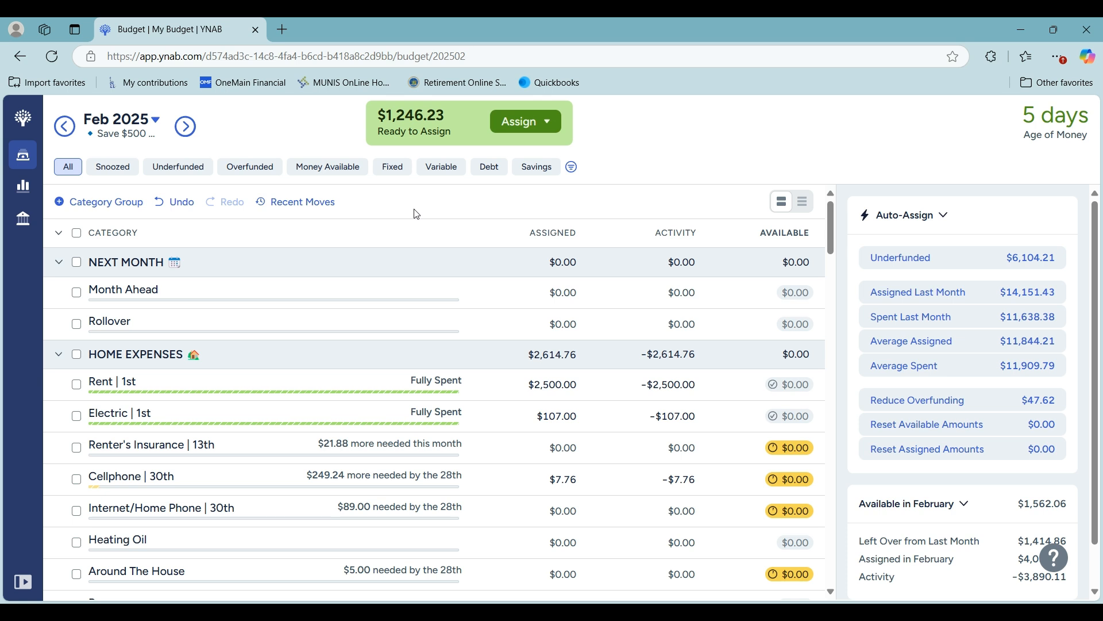
{"action": "left_click", "coordinate": [388, 178]}
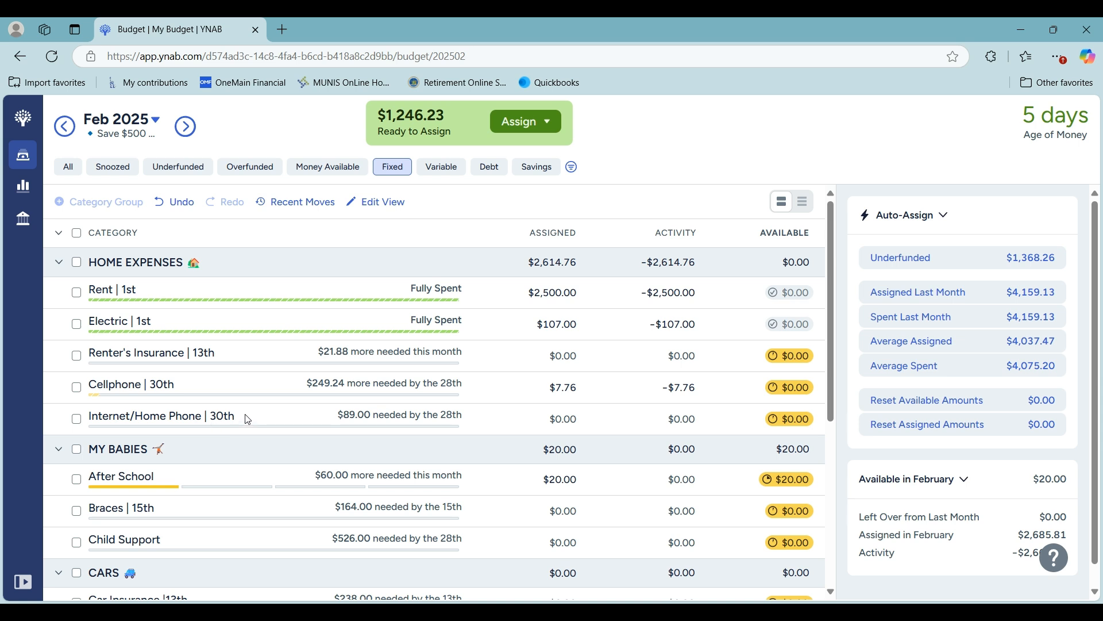
{"action": "scroll", "coordinate": [258, 383], "scroll_direction": "down", "scroll_amount": 1}
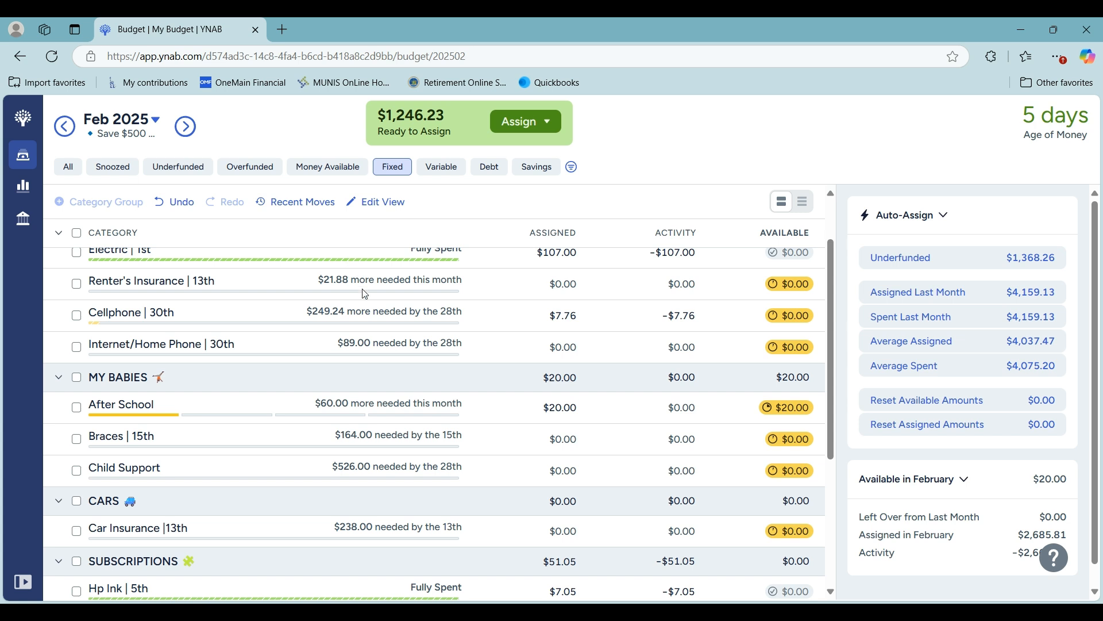
{"action": "left_click", "coordinate": [498, 415]}
{"action": "scroll", "coordinate": [498, 415], "scroll_direction": "down", "scroll_amount": 1}
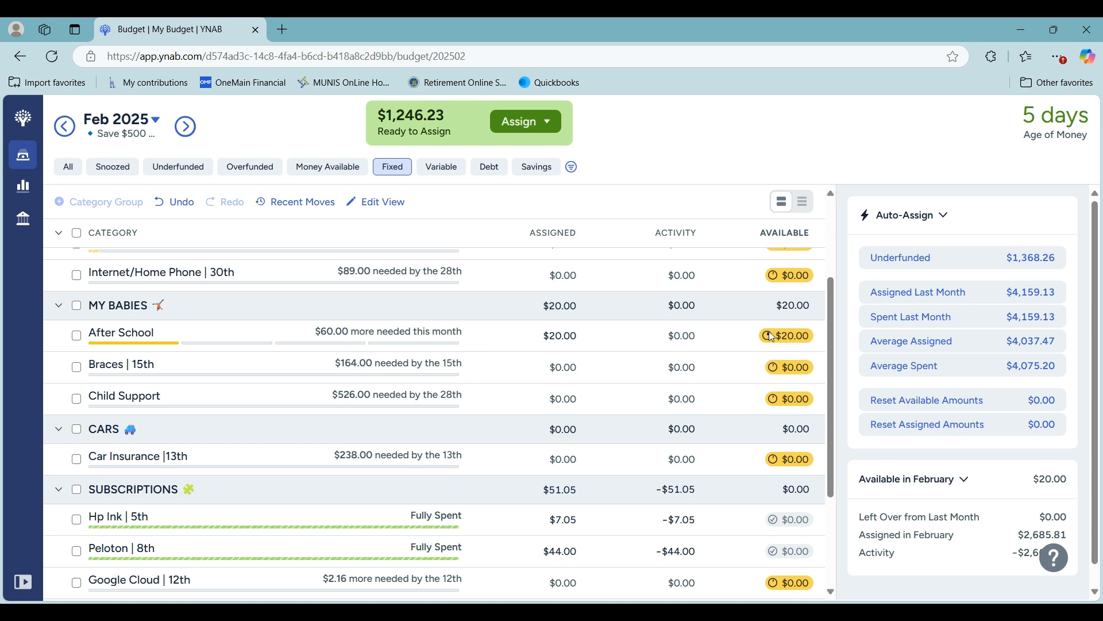
{"action": "left_click", "coordinate": [556, 328]}
{"action": "left_click", "coordinate": [562, 334]}
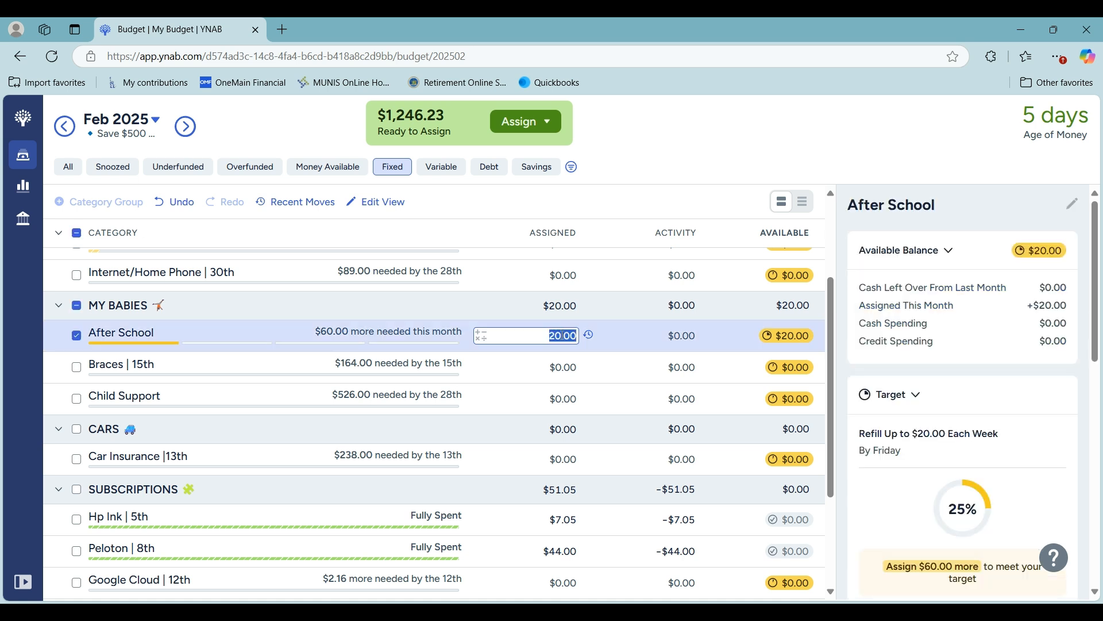
{"action": "type", "text": "40"}
{"action": "key", "text": "Return"}
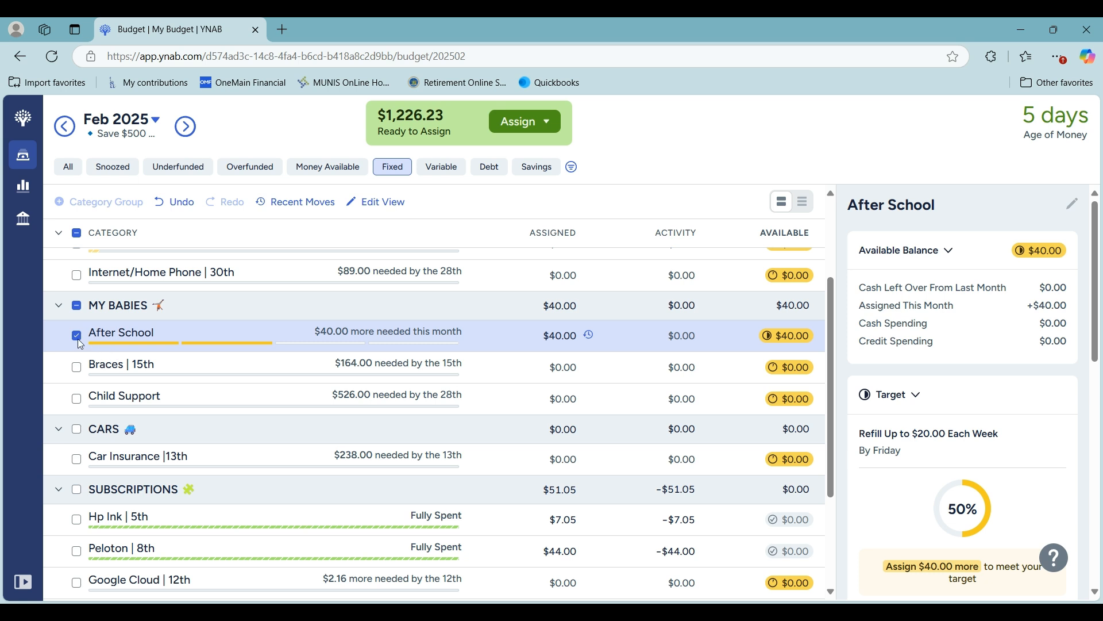
{"action": "left_click", "coordinate": [77, 335]}
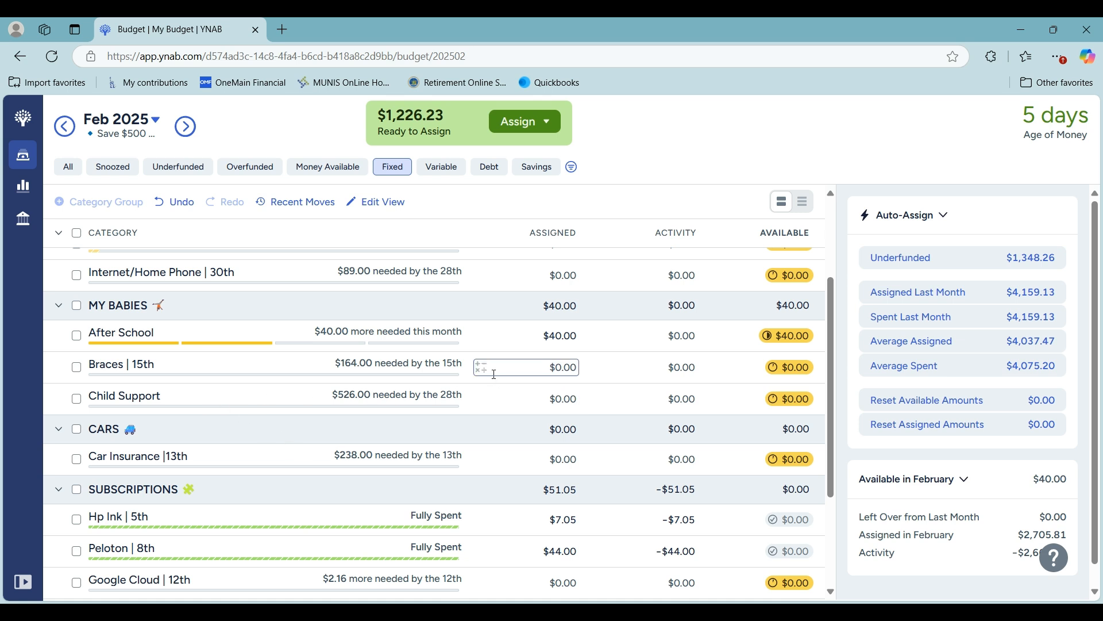
Step: Assign $238.00 to the Car Insurance category in the Cars group and deselect it
{"action": "scroll", "coordinate": [494, 372], "scroll_direction": "down", "scroll_amount": 1}
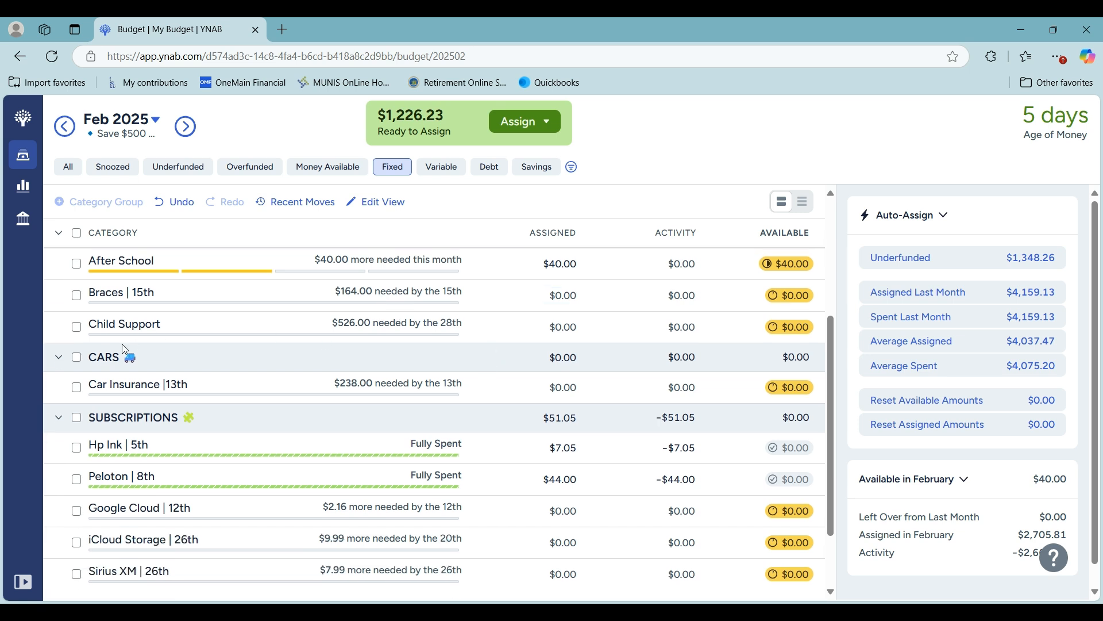
{"action": "left_click", "coordinate": [535, 386]}
{"action": "type", "text": "238"}
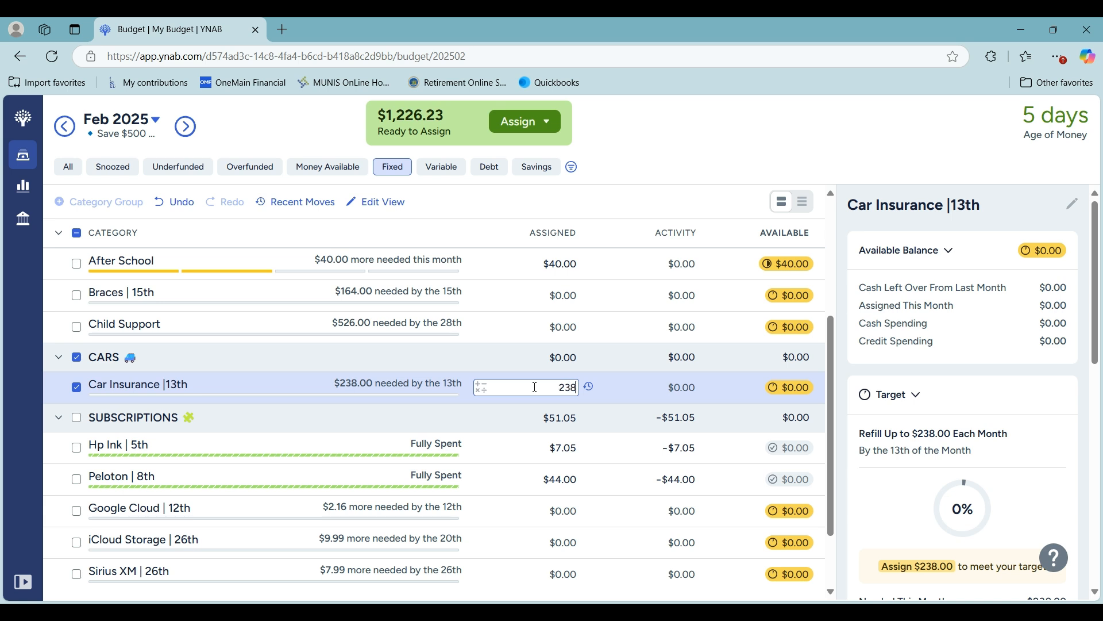
{"action": "key", "text": "Return"}
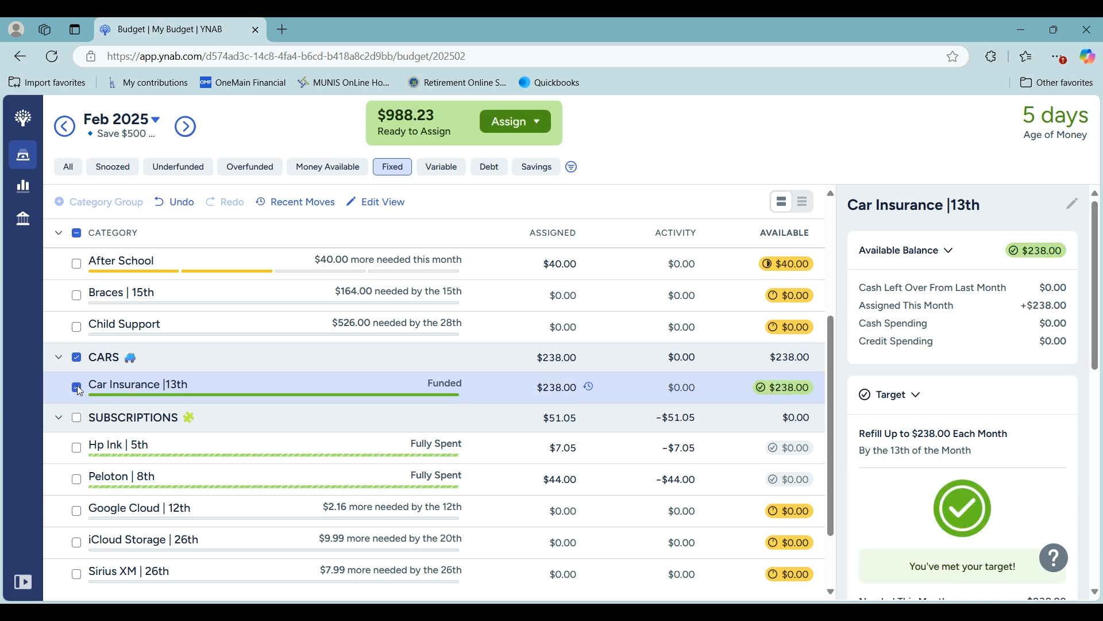
{"action": "left_click", "coordinate": [77, 386]}
Step: Assign $2.16 to the Google Cloud category in the Subscriptions group and deselect it
{"action": "scroll", "coordinate": [223, 350], "scroll_direction": "down", "scroll_amount": 2}
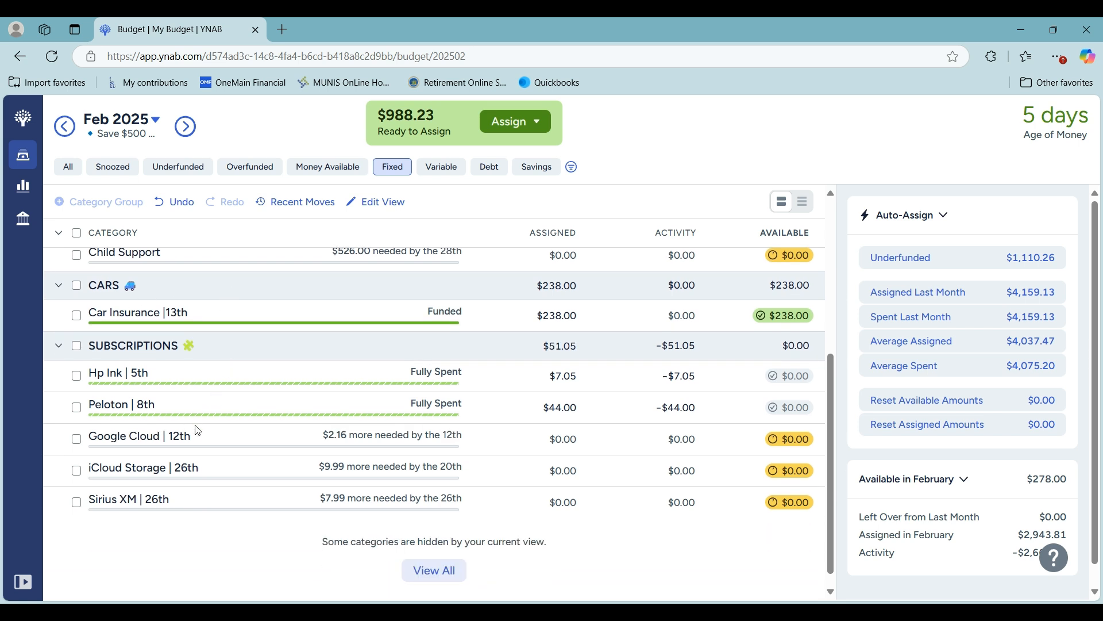
{"action": "left_click", "coordinate": [553, 438]}
{"action": "left_click", "coordinate": [555, 440]}
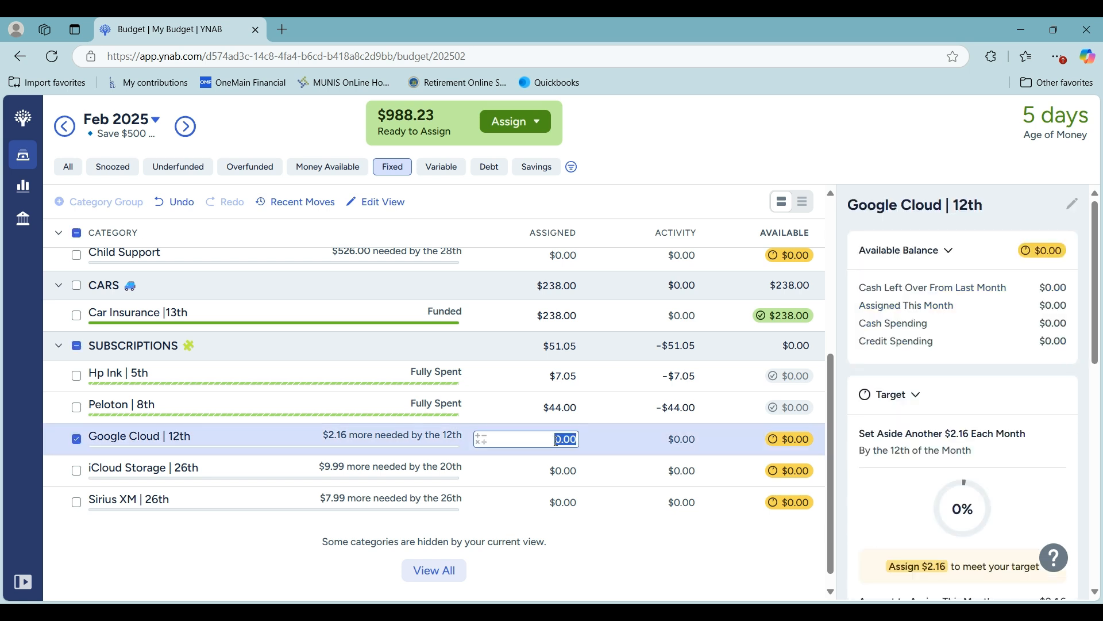
{"action": "type", "text": "2.16"}
{"action": "key", "text": "Return"}
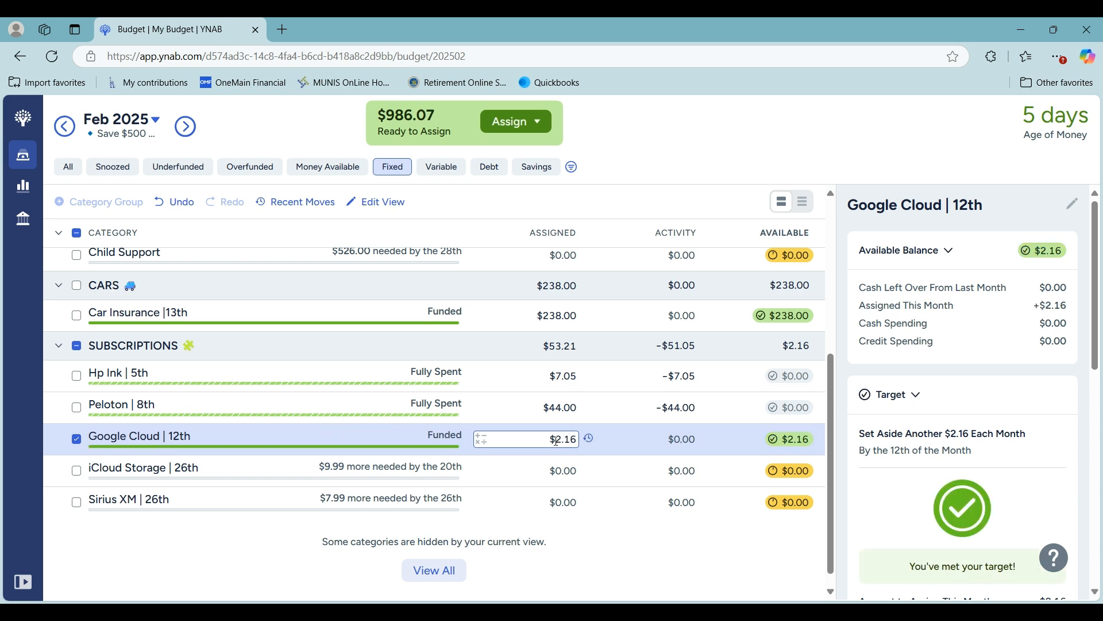
{"action": "left_click", "coordinate": [77, 440]}
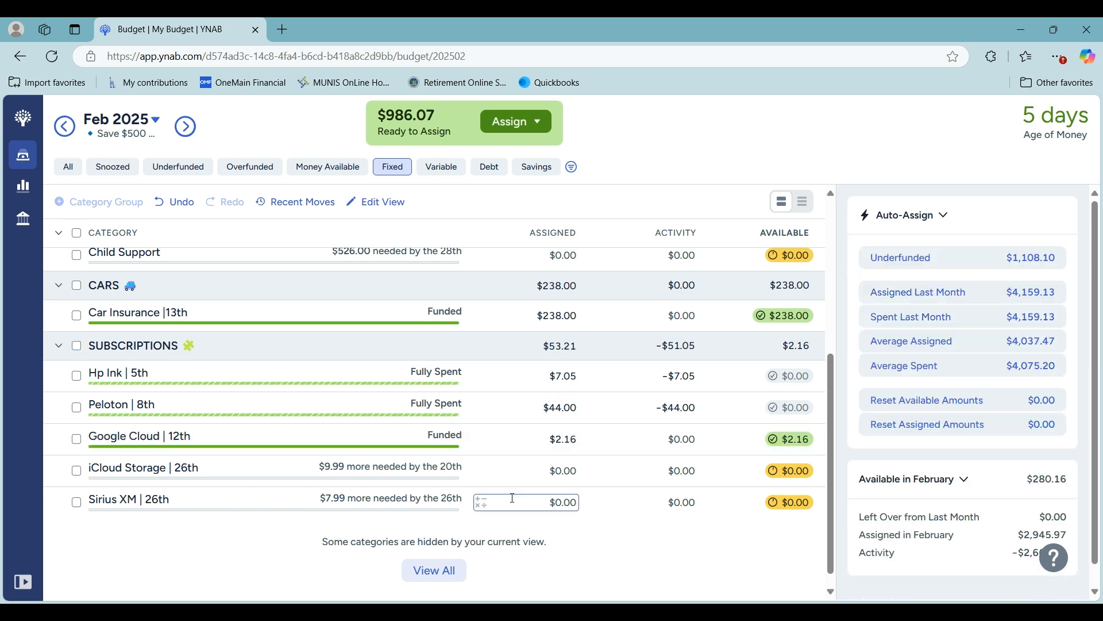
Step: Filter the budget to the debt categories, assign $629.14 to Upgrade and deselect it
{"action": "left_click", "coordinate": [497, 176]}
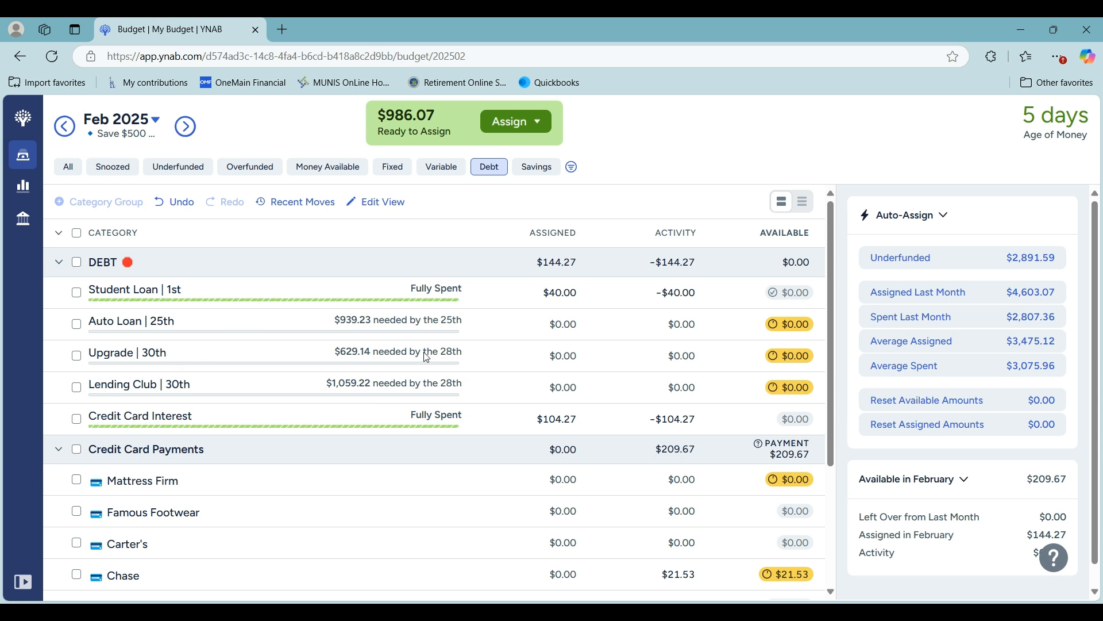
{"action": "left_click", "coordinate": [555, 355]}
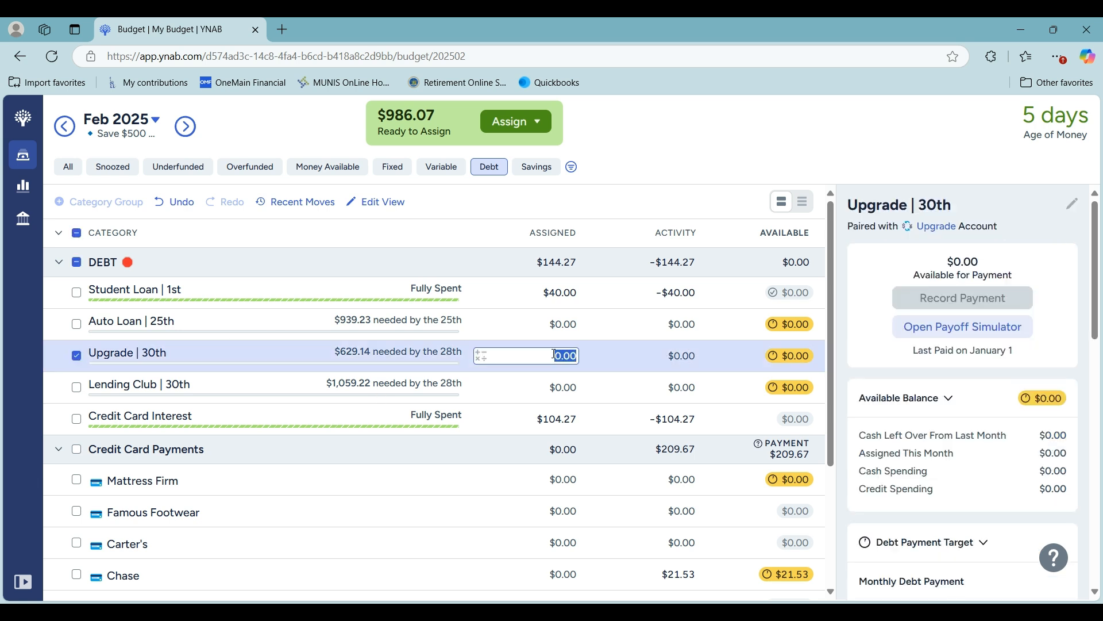
{"action": "type", "text": "629.14"}
{"action": "key", "text": "Return"}
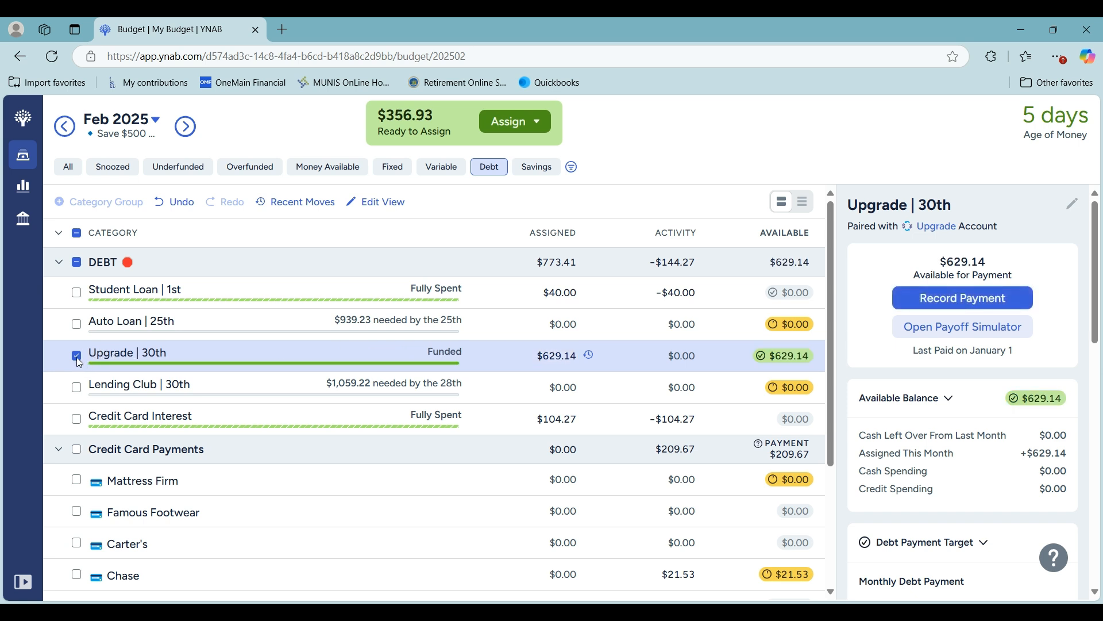
{"action": "left_click", "coordinate": [77, 357]}
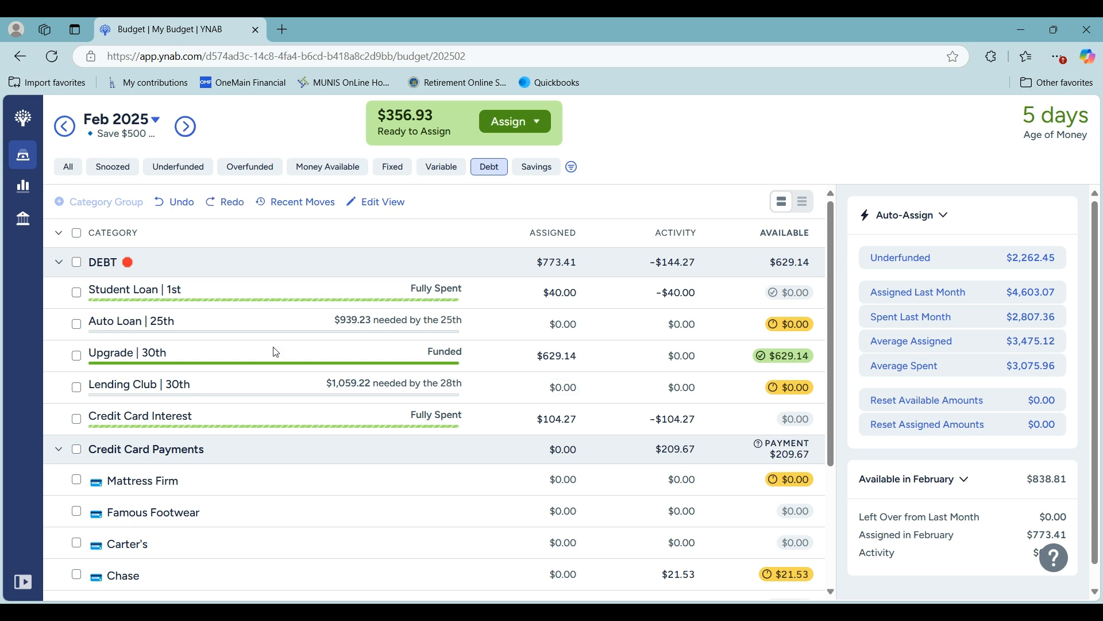
{"action": "scroll", "coordinate": [276, 352], "scroll_direction": "down", "scroll_amount": 3}
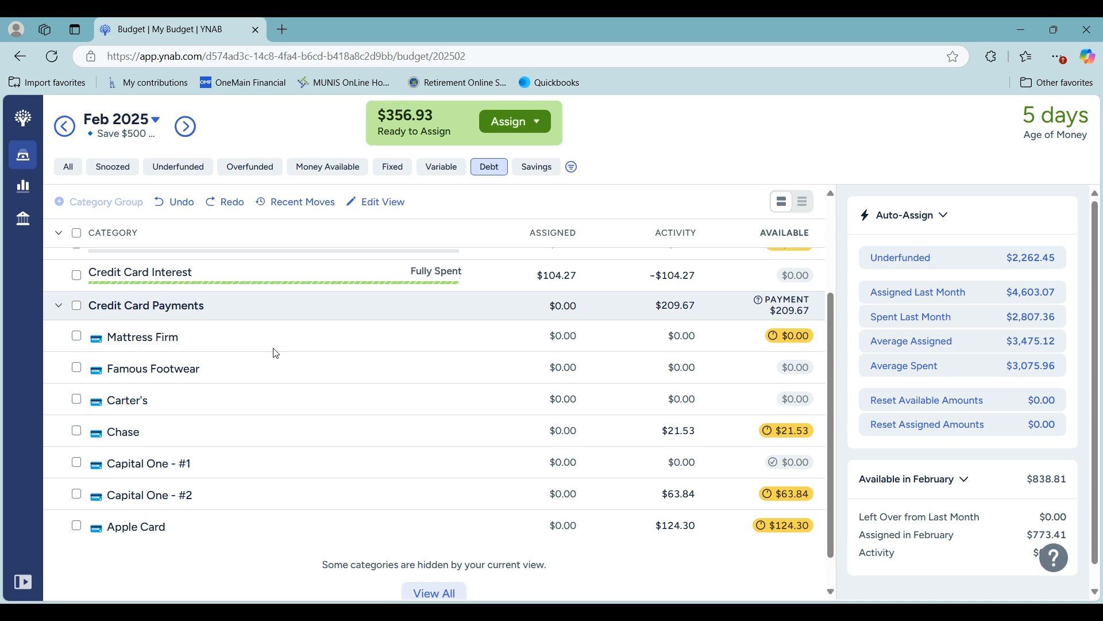
{"action": "left_click", "coordinate": [482, 337]}
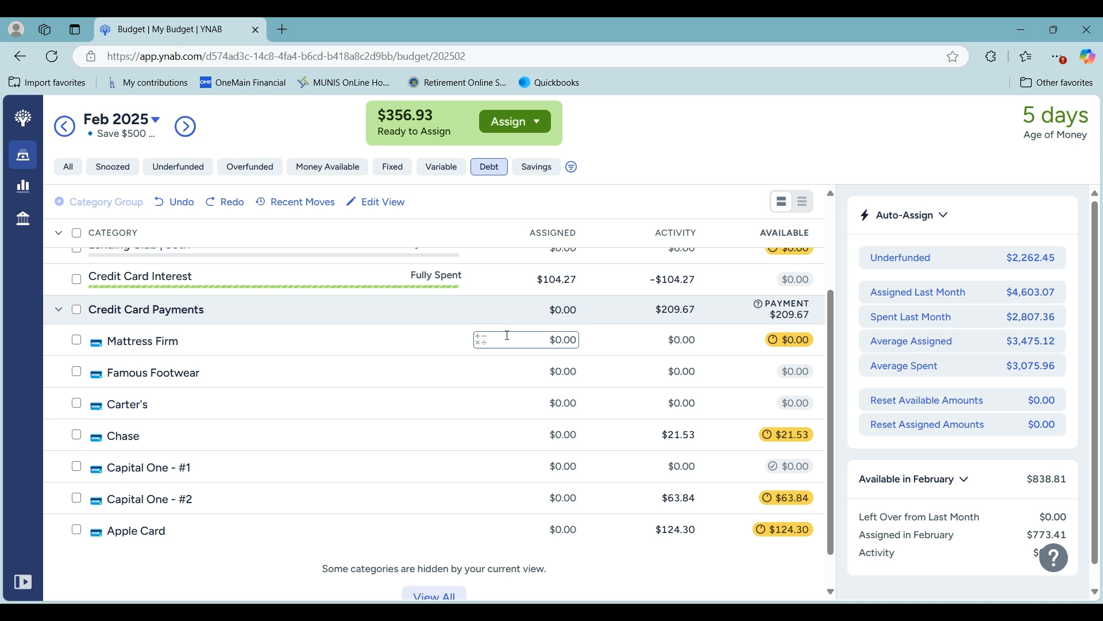
{"action": "scroll", "coordinate": [507, 335], "scroll_direction": "up", "scroll_amount": 3}
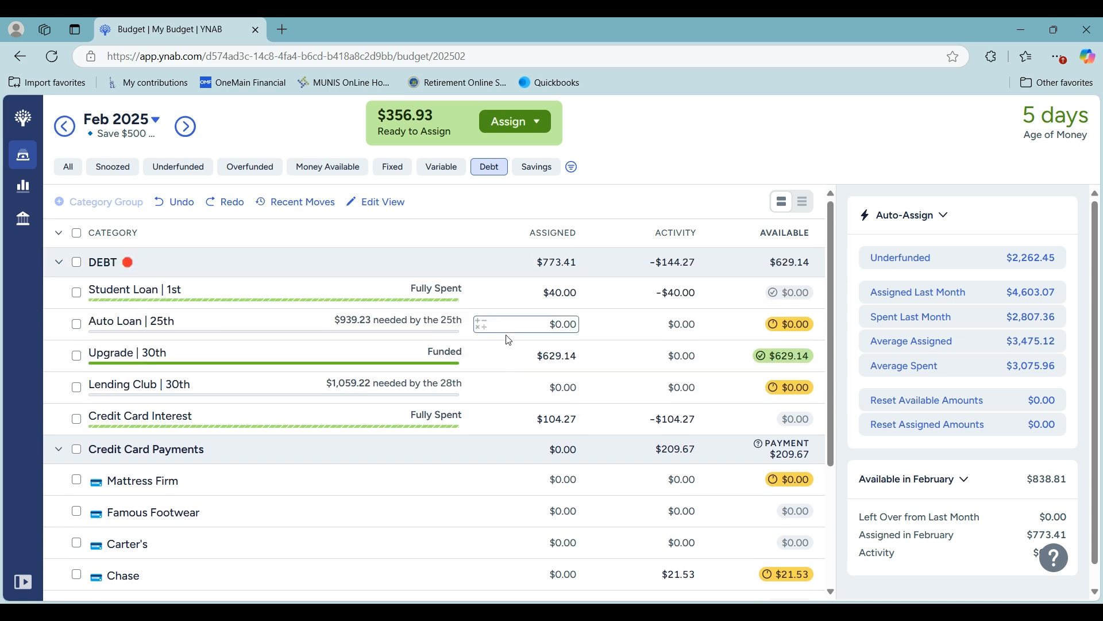
{"action": "scroll", "coordinate": [517, 345], "scroll_direction": "down", "scroll_amount": 3}
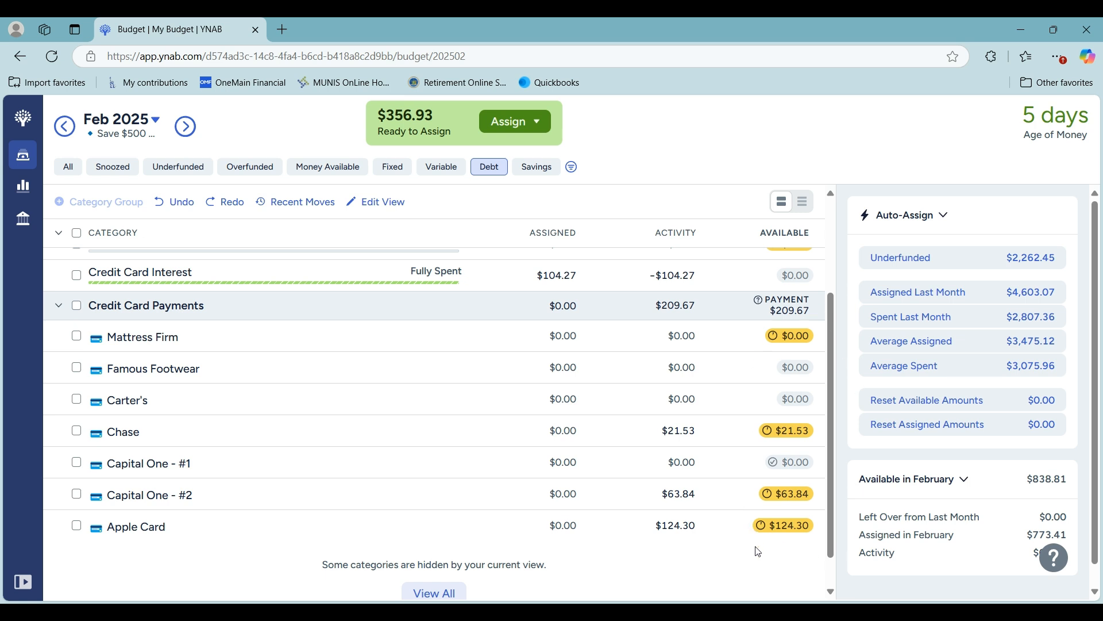
Step: Filter the budget to the variable categories and add $15 to the Dining Out assigned amount, bringing it to $46.44
{"action": "left_click", "coordinate": [445, 173]}
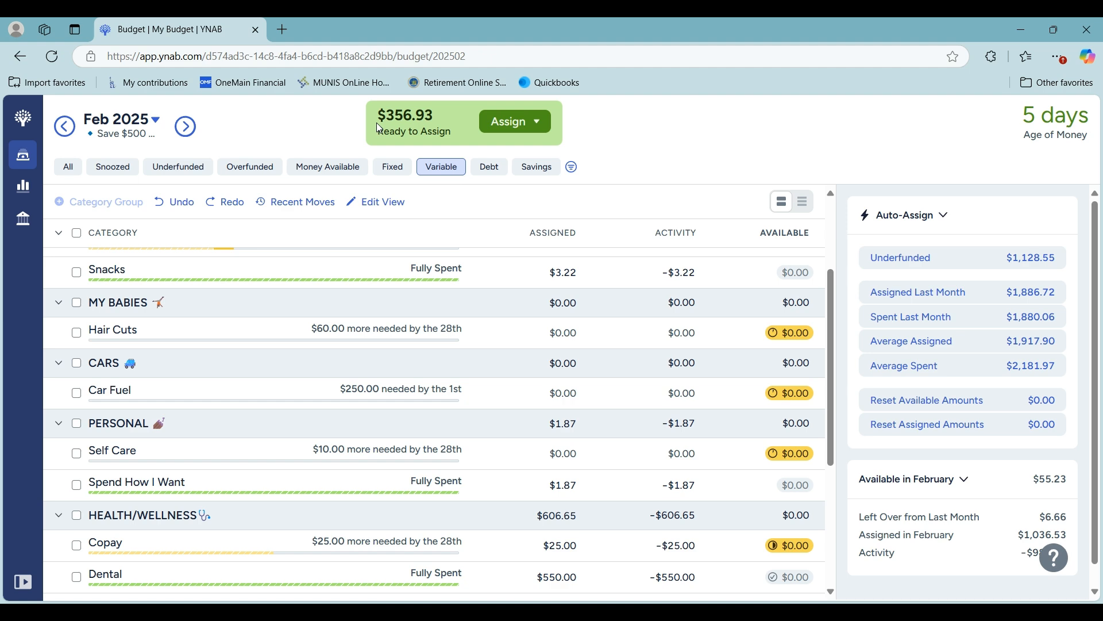
{"action": "scroll", "coordinate": [364, 362], "scroll_direction": "up", "scroll_amount": 3}
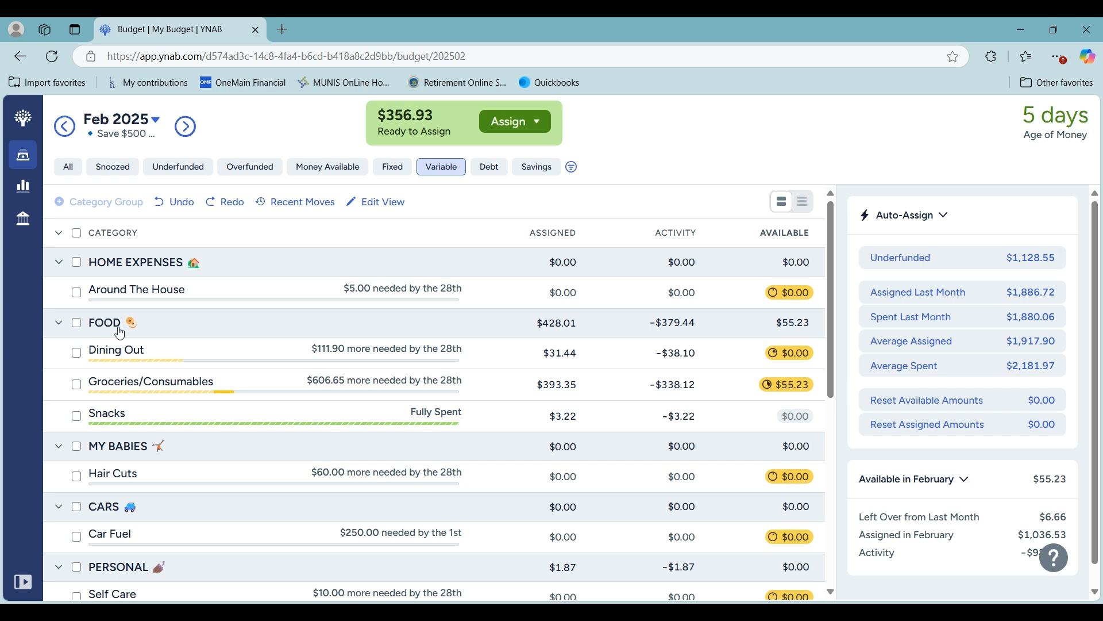
{"action": "left_click", "coordinate": [481, 354]}
{"action": "left_click", "coordinate": [468, 392]}
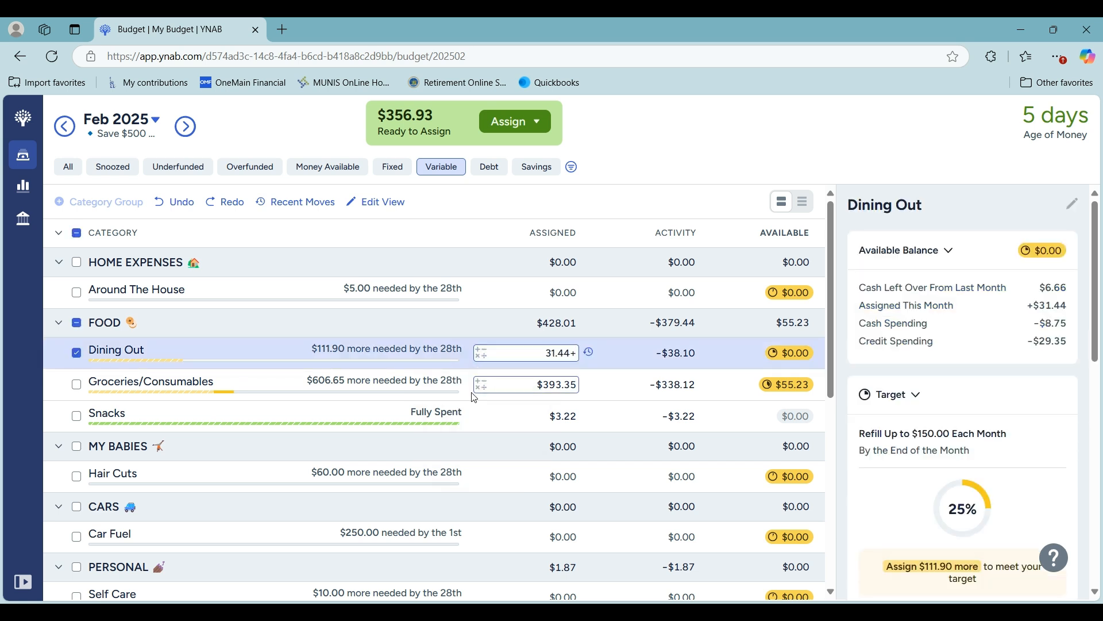
{"action": "type", "text": "15"}
{"action": "key", "text": "Return"}
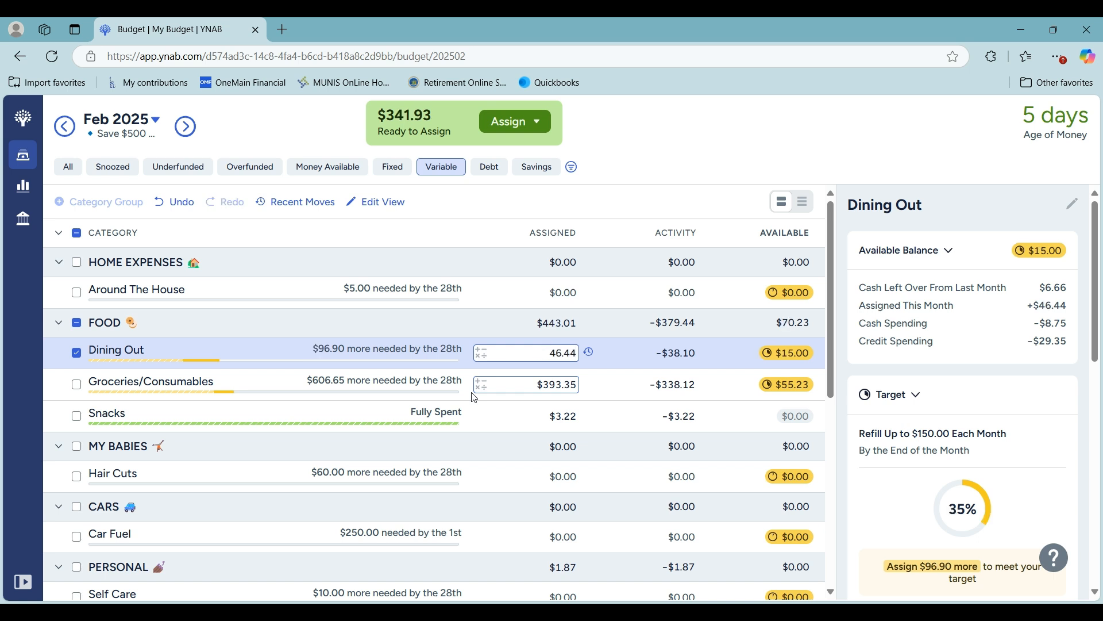
{"action": "left_click", "coordinate": [77, 353]}
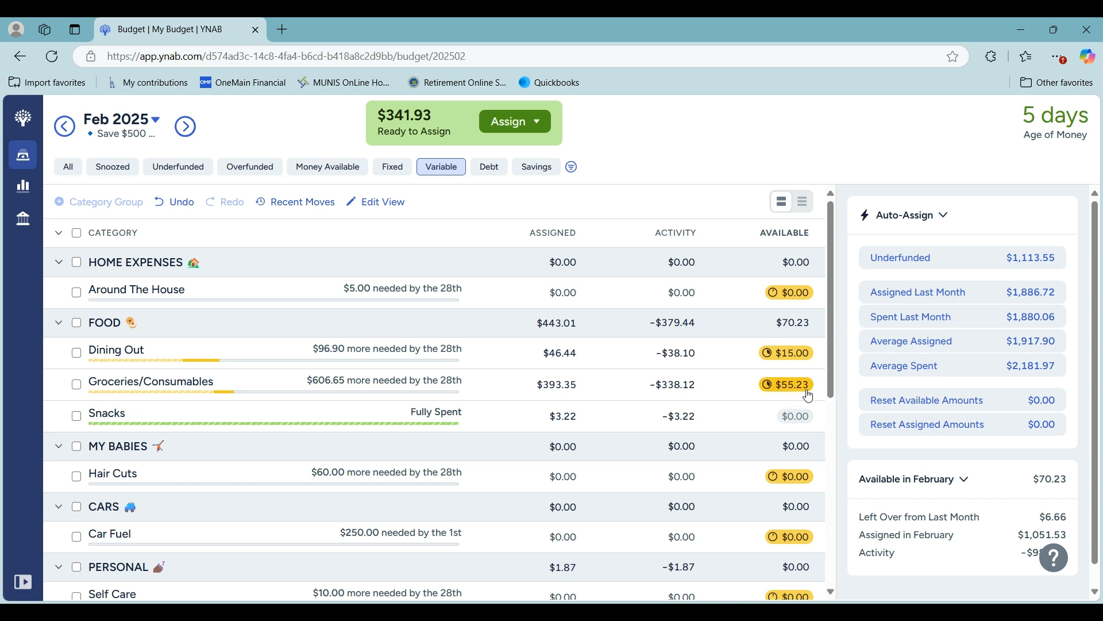
Step: Add $200 and subtract $5.23 in the Groceries/Consumables assigned amount, bringing it to $588.12, and deselect the category
{"action": "left_click", "coordinate": [481, 385]}
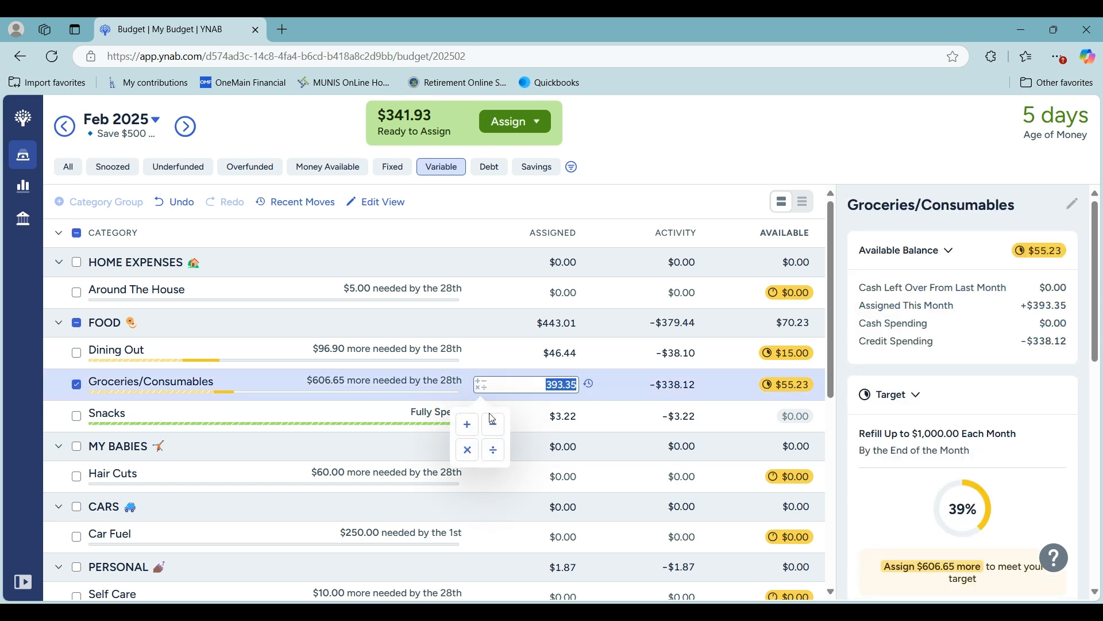
{"action": "left_click", "coordinate": [477, 427]}
{"action": "type", "text": "2"}
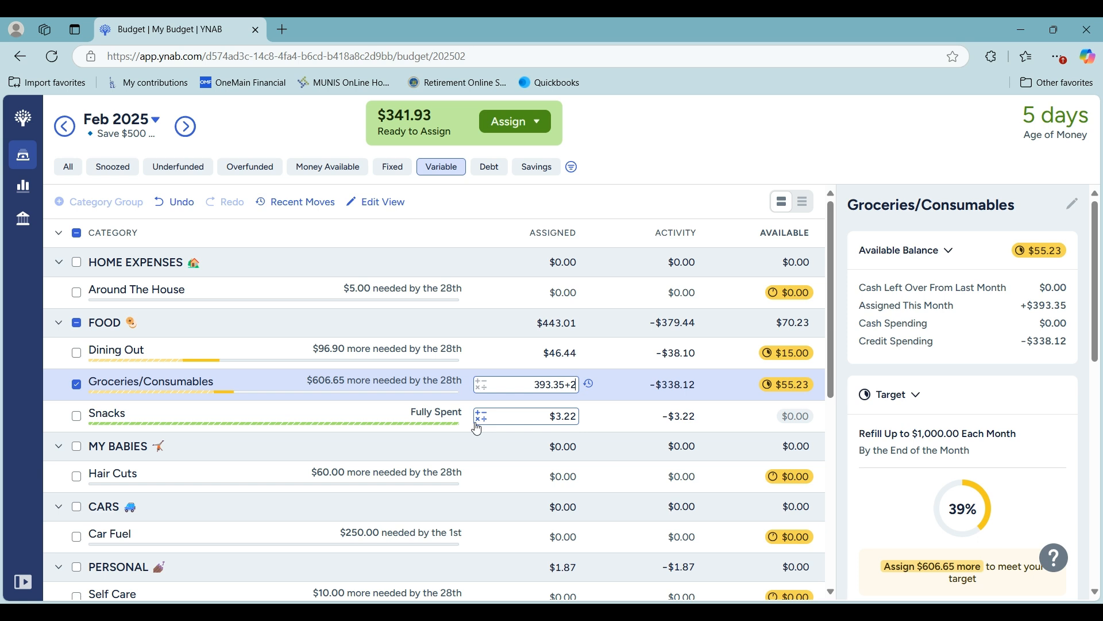
{"action": "type", "text": "0"}
{"action": "key", "text": "BackSpace"}
{"action": "type", "text": "50"}
{"action": "type", "text": "."}
{"action": "type", "text": "55"}
{"action": "type", "text": ".23"}
{"action": "key", "text": "BackSpace"}
{"action": "key", "text": "BackSpace"}
{"action": "key", "text": "BackSpace"}
{"action": "key", "text": "BackSpace"}
{"action": "key", "text": "BackSpace"}
{"action": "type", "text": "-5.23"}
{"action": "key", "text": "Return"}
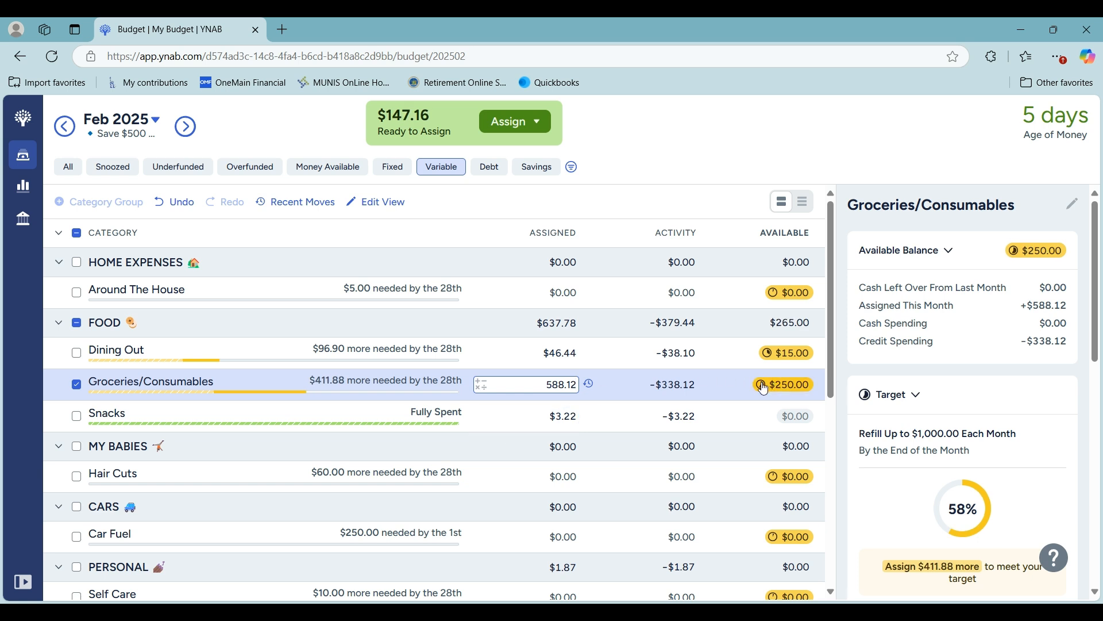
{"action": "left_click", "coordinate": [77, 385]}
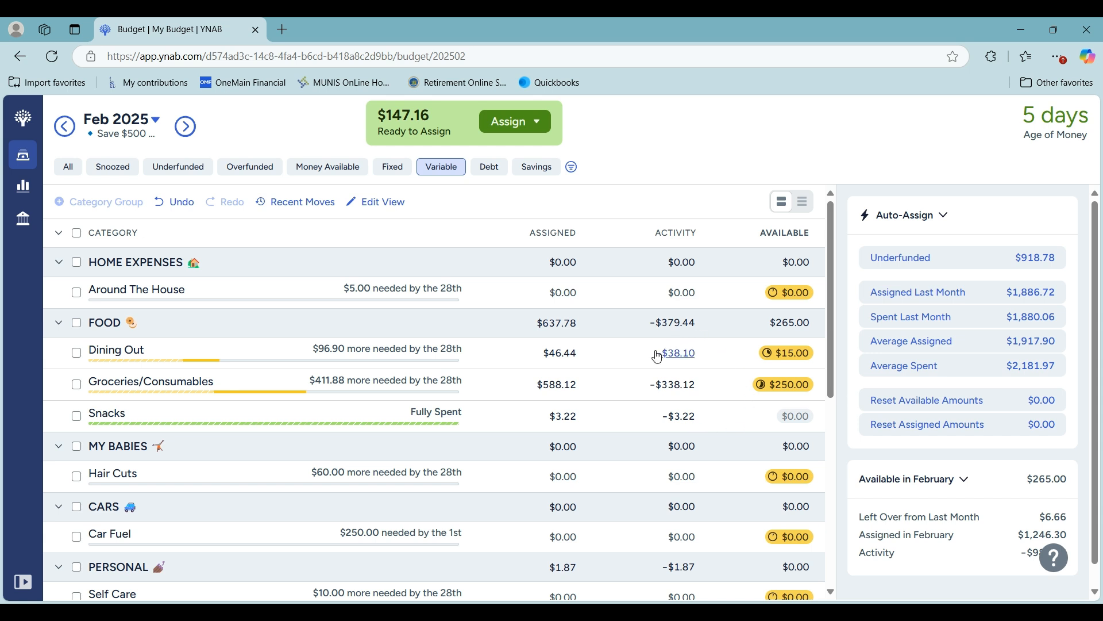
Step: Assign $82.00 to the Car Fuel category in the Cars group and deselect it
{"action": "scroll", "coordinate": [658, 358], "scroll_direction": "down", "scroll_amount": 1}
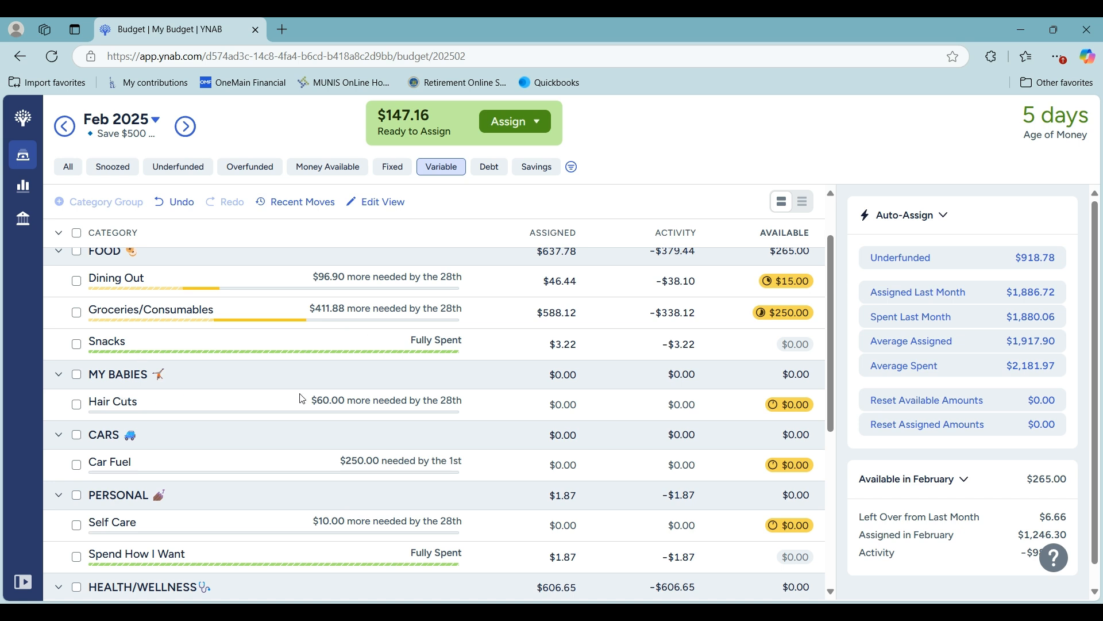
{"action": "scroll", "coordinate": [301, 398], "scroll_direction": "down", "scroll_amount": 2}
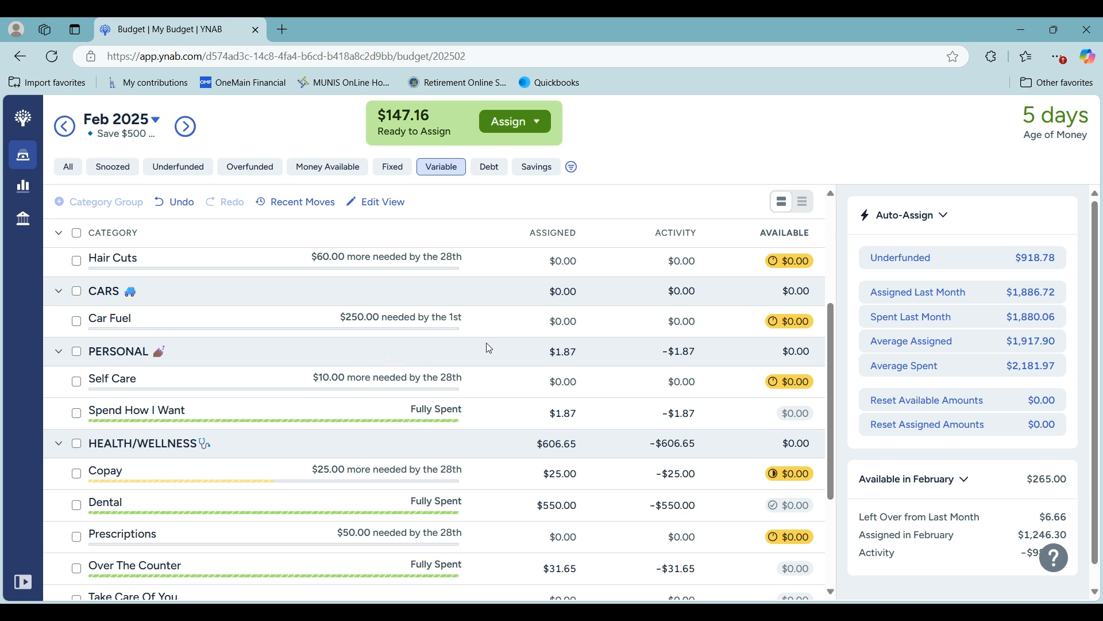
{"action": "left_click", "coordinate": [560, 321]}
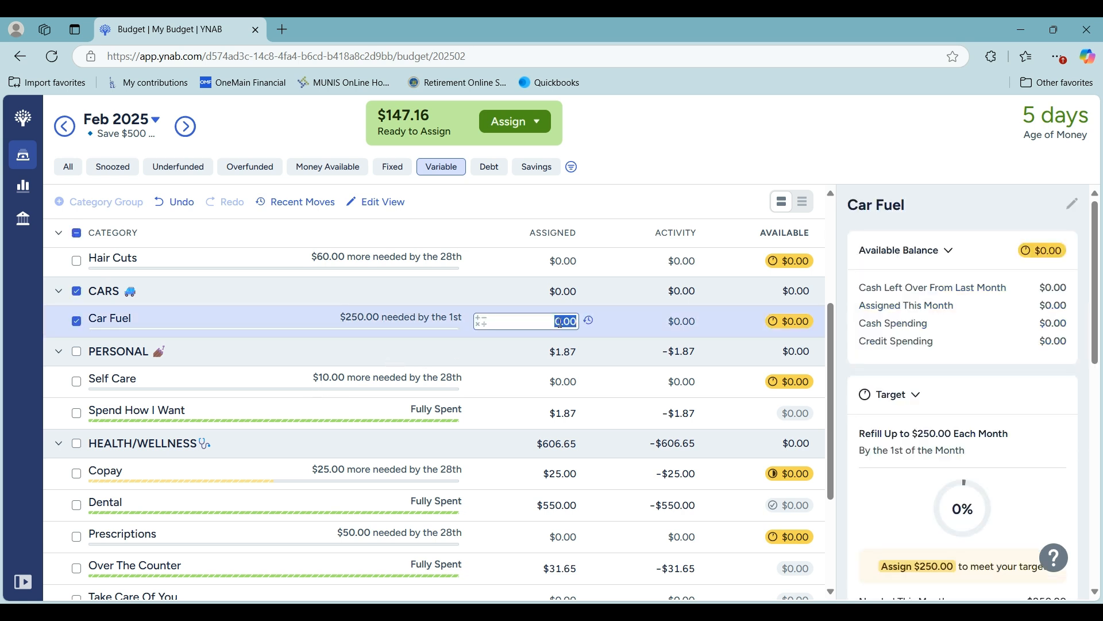
{"action": "type", "text": "82"}
{"action": "key", "text": "Return"}
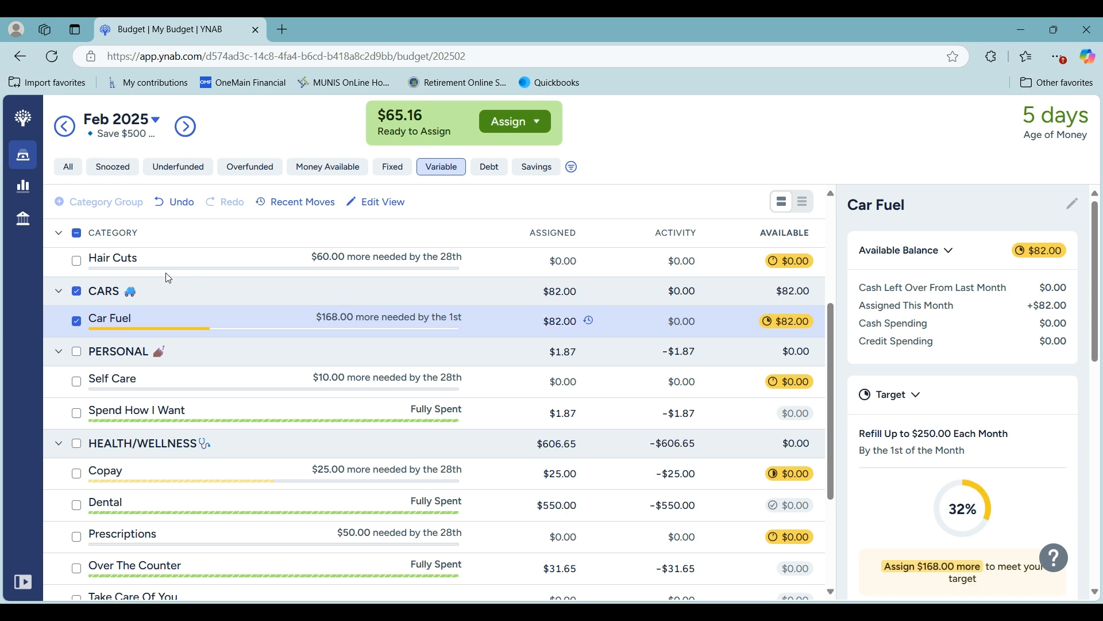
{"action": "left_click", "coordinate": [77, 319]}
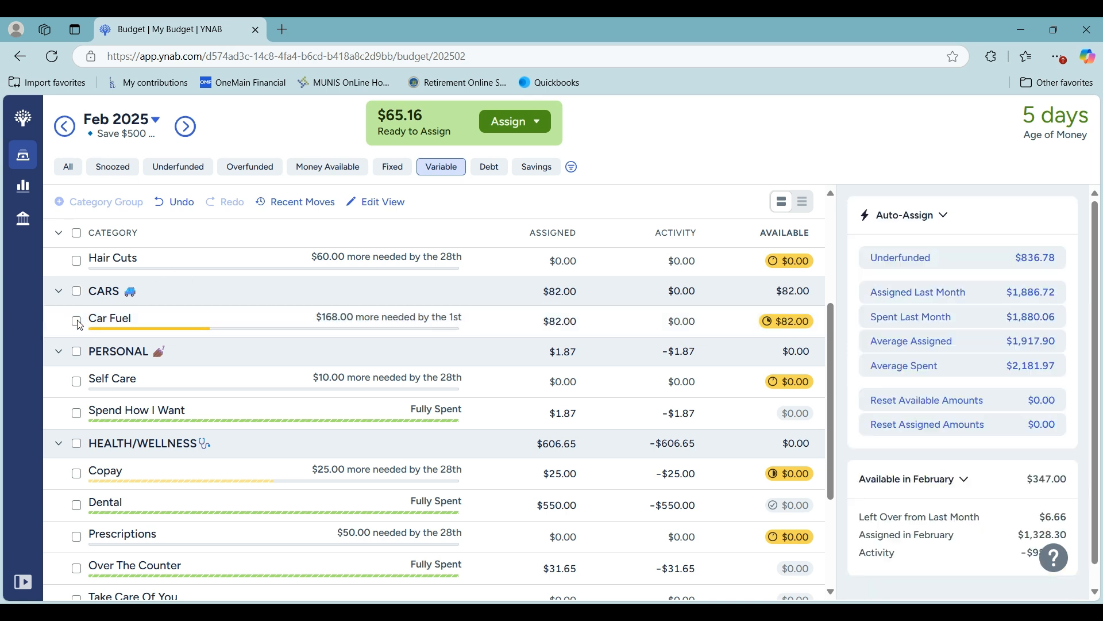
Step: View the February activity of the Dental category in the Health/Wellness group and close the details
{"action": "scroll", "coordinate": [637, 359], "scroll_direction": "down", "scroll_amount": 1}
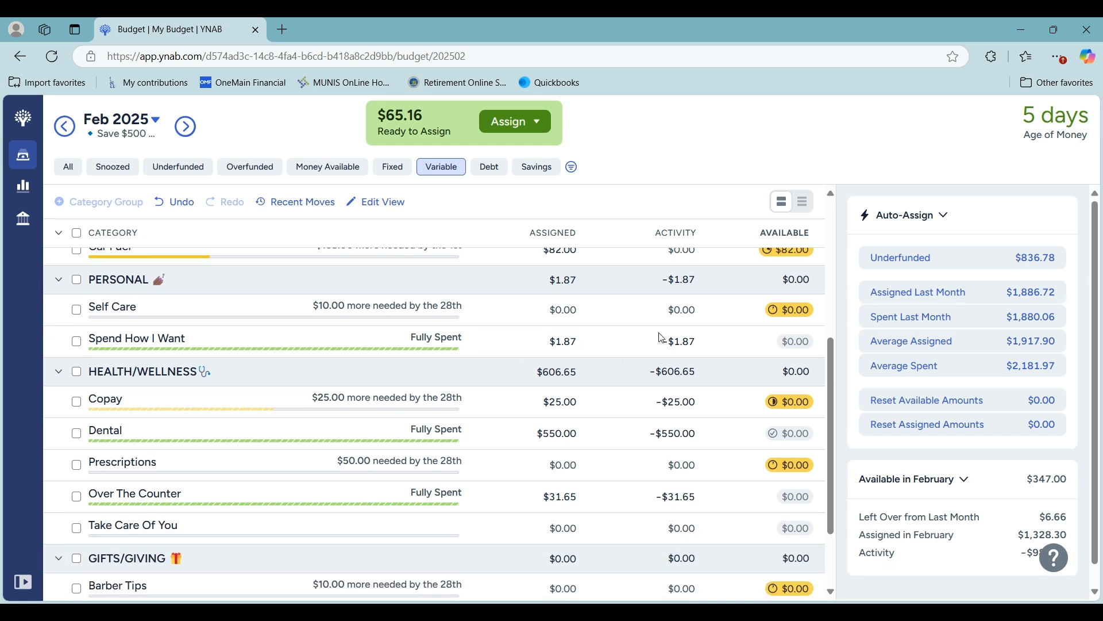
{"action": "scroll", "coordinate": [661, 343], "scroll_direction": "down", "scroll_amount": 1}
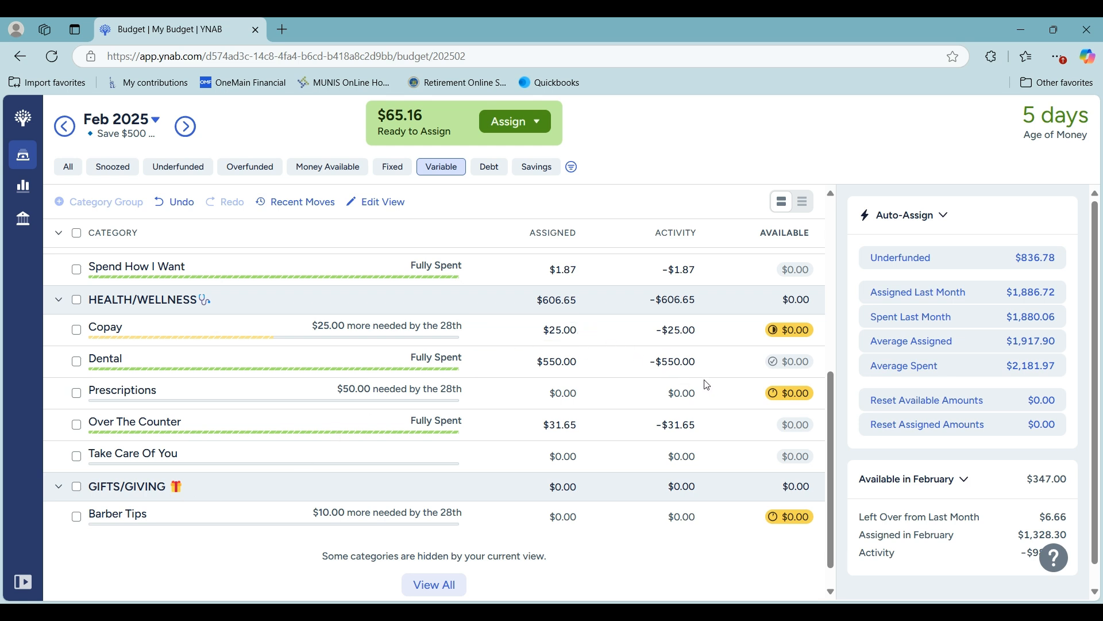
{"action": "left_click", "coordinate": [674, 362]}
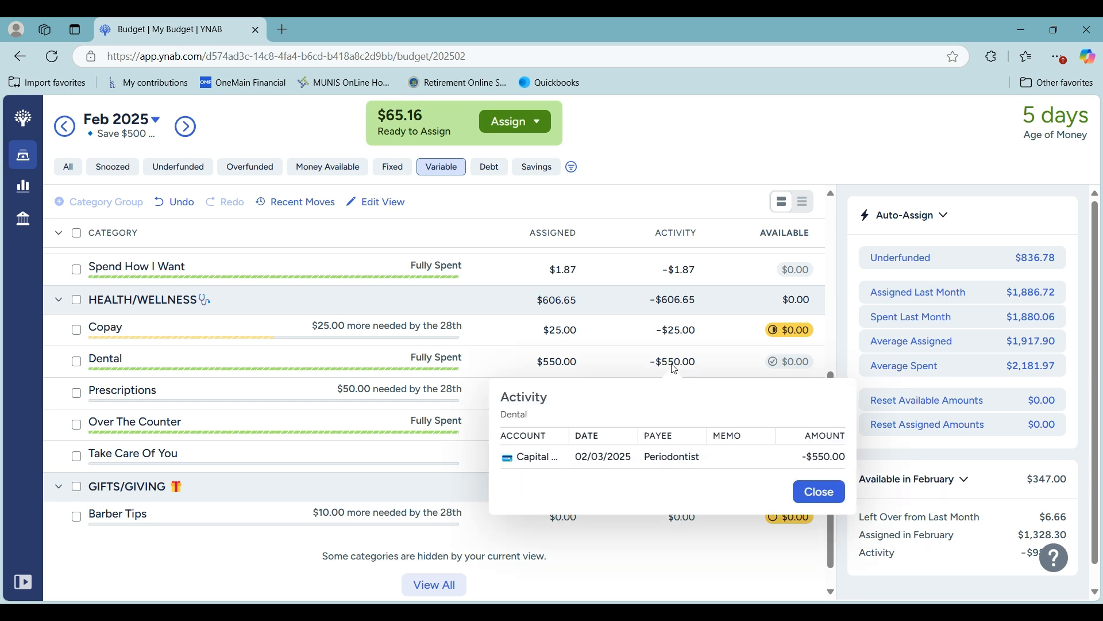
{"action": "left_click", "coordinate": [816, 495]}
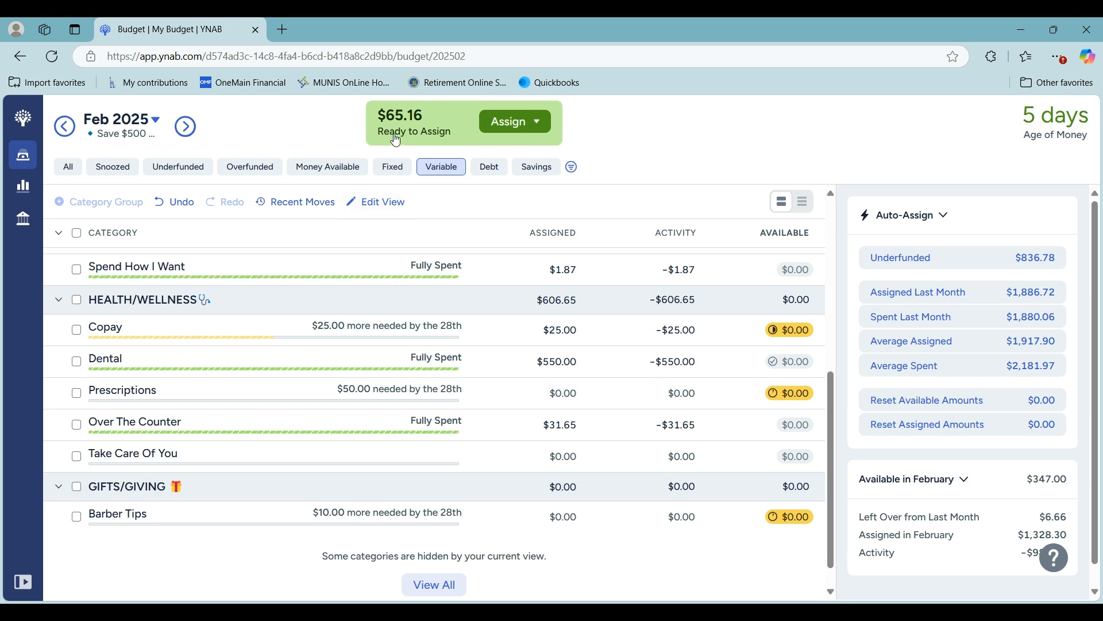
Step: Show all budget categories, assign $65.16 to Friendsgiving in the Gifts/Giving group and deselect it
{"action": "left_click", "coordinate": [69, 167]}
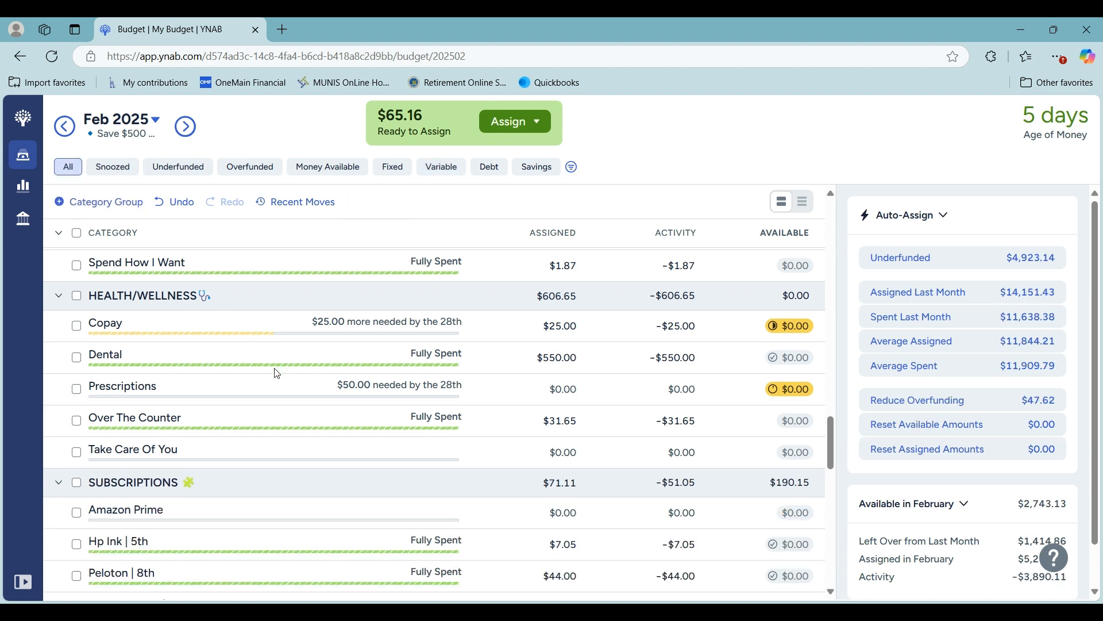
{"action": "scroll", "coordinate": [277, 373], "scroll_direction": "down", "scroll_amount": 9}
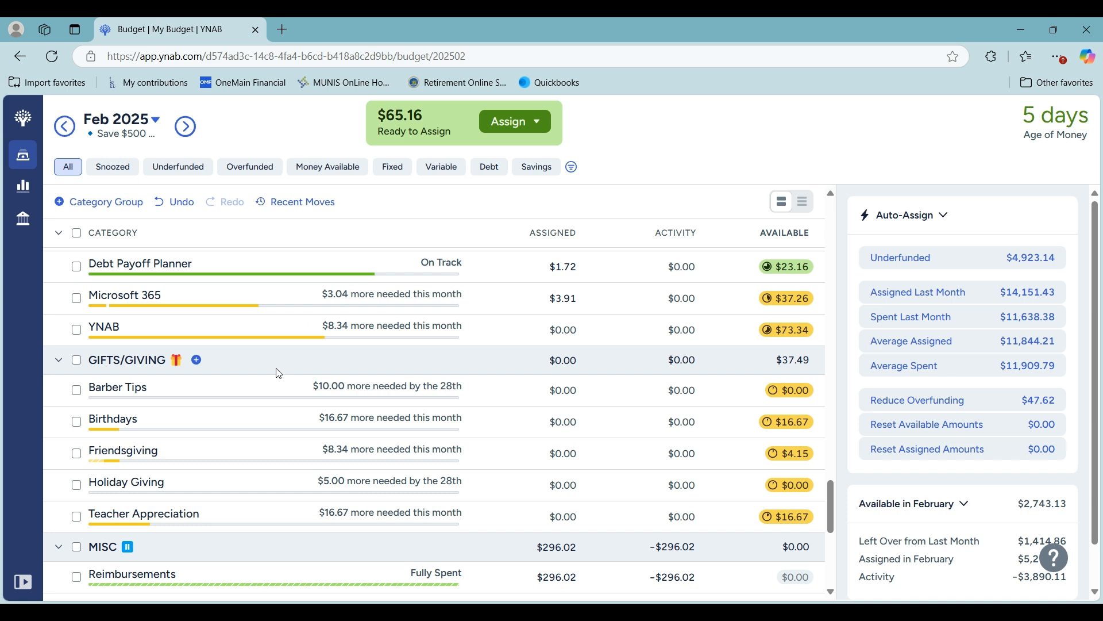
{"action": "left_click", "coordinate": [557, 454]}
{"action": "type", "text": "65.16"}
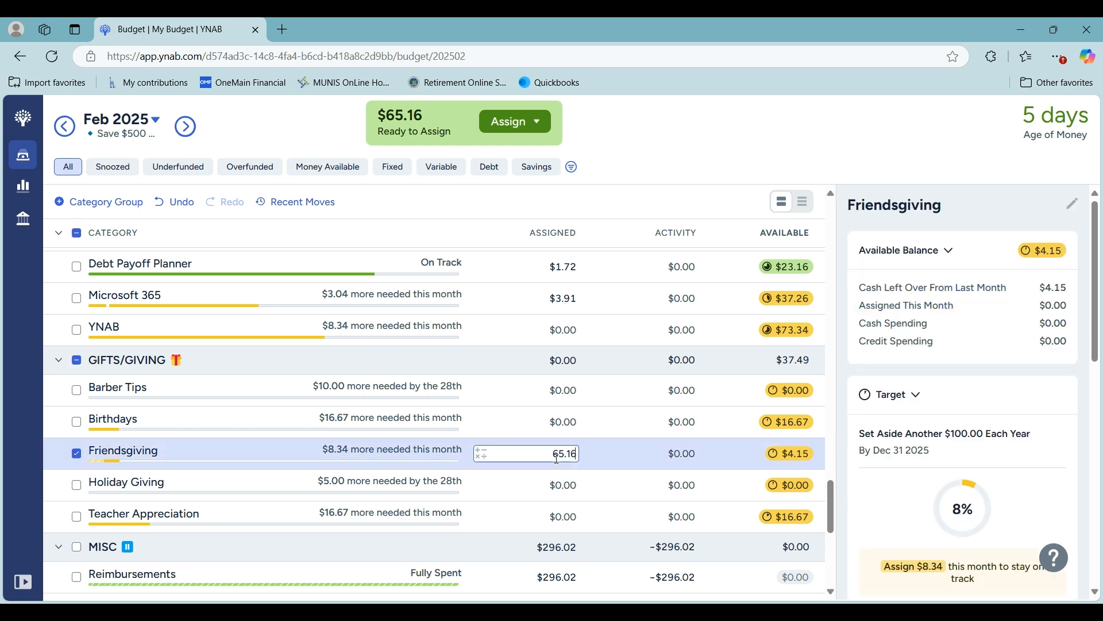
{"action": "key", "text": "Return"}
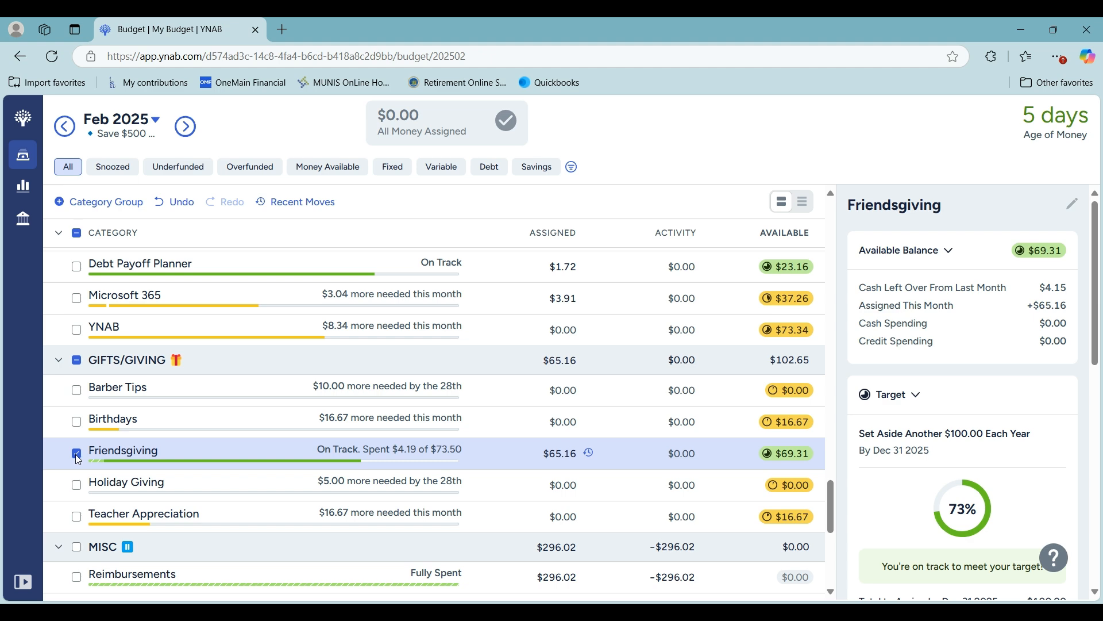
{"action": "left_click", "coordinate": [77, 455]}
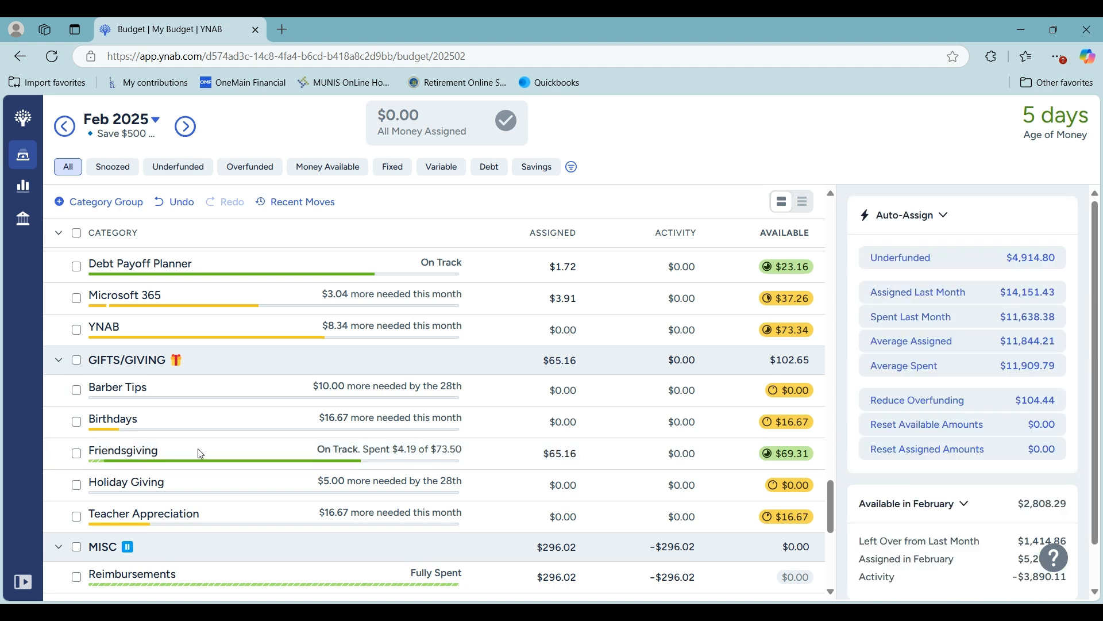
Step: Review the assigned and available amounts across the budget, from the savings groups back to the Credit Card Payments and Debt groups
{"action": "scroll", "coordinate": [198, 452], "scroll_direction": "down", "scroll_amount": 4}
{"action": "scroll", "coordinate": [200, 454], "scroll_direction": "down", "scroll_amount": 1}
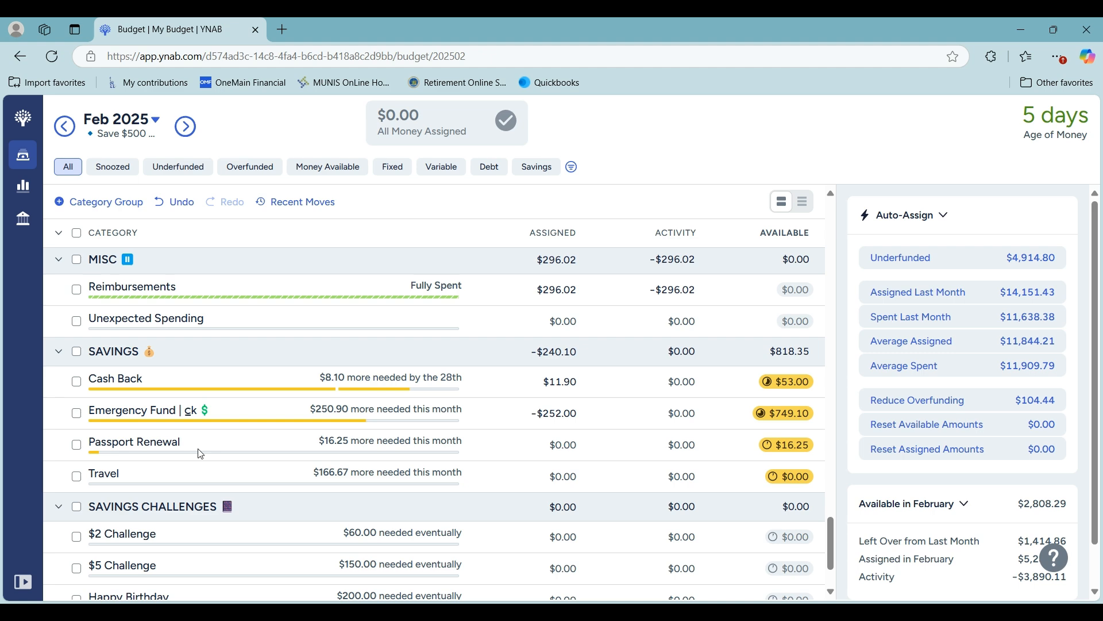
{"action": "scroll", "coordinate": [200, 454], "scroll_direction": "down", "scroll_amount": 2}
{"action": "scroll", "coordinate": [200, 454], "scroll_direction": "up", "scroll_amount": 10}
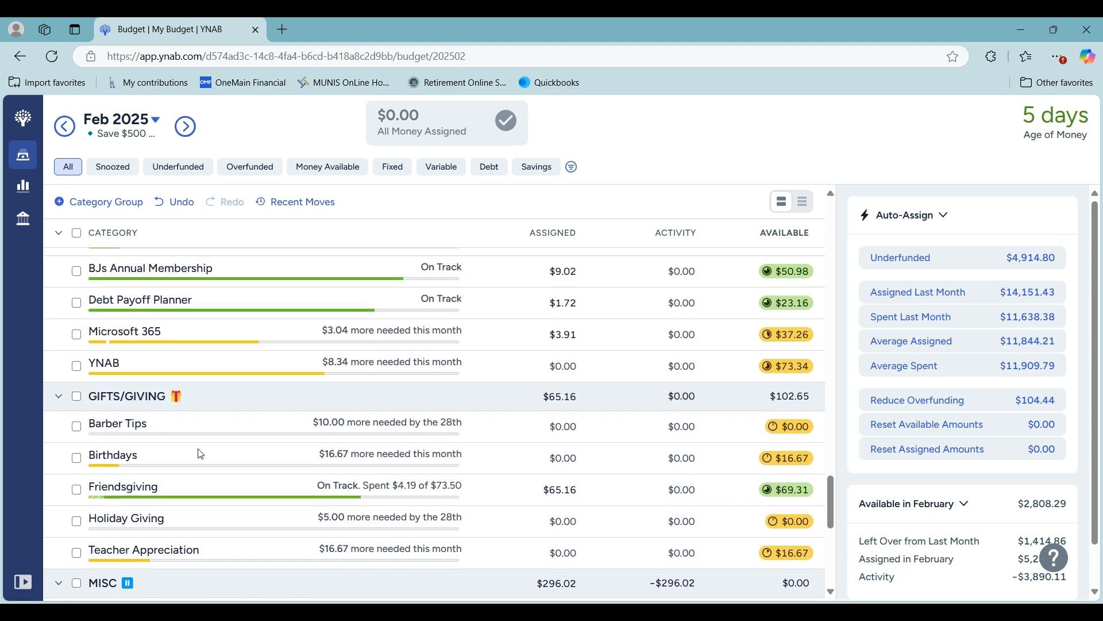
{"action": "scroll", "coordinate": [200, 454], "scroll_direction": "up", "scroll_amount": 5}
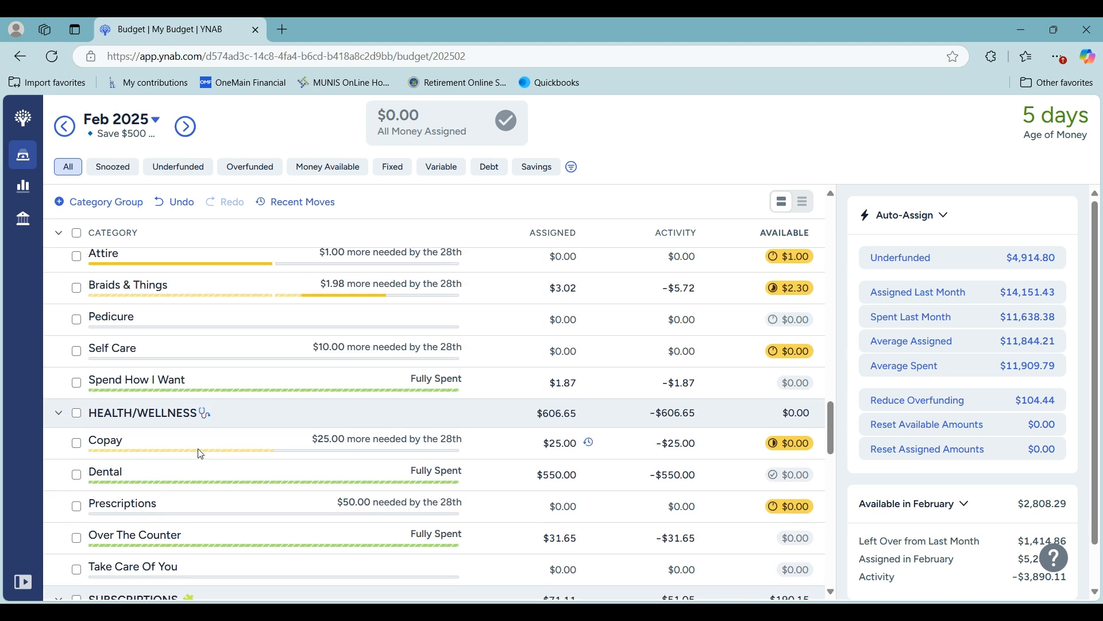
{"action": "scroll", "coordinate": [200, 454], "scroll_direction": "up", "scroll_amount": 4}
{"action": "scroll", "coordinate": [200, 454], "scroll_direction": "up", "scroll_amount": 5}
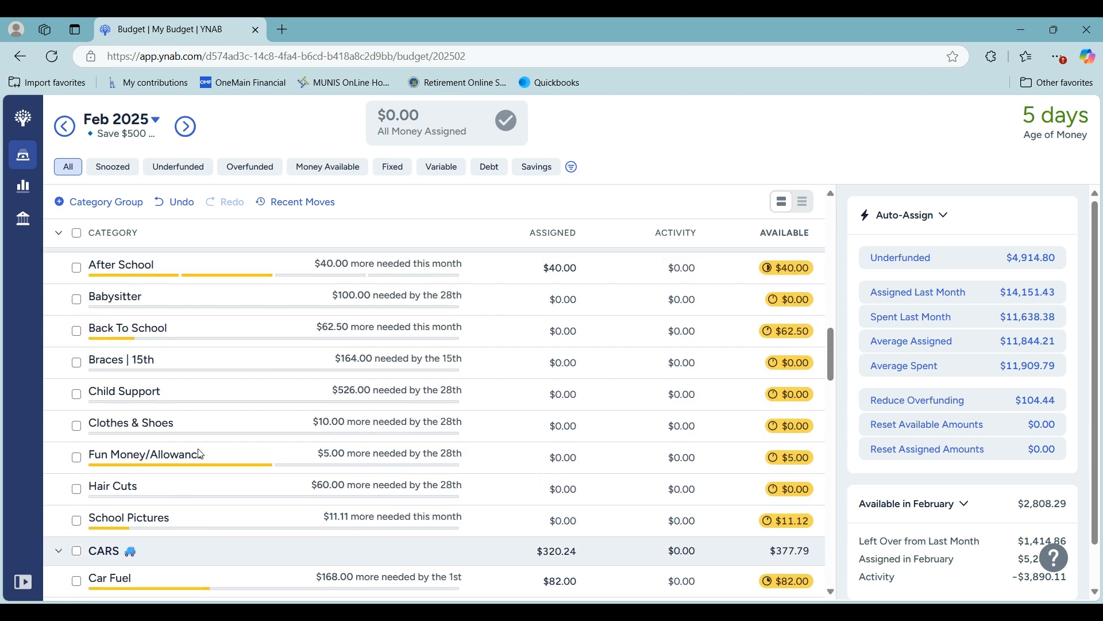
{"action": "scroll", "coordinate": [201, 454], "scroll_direction": "up", "scroll_amount": 4}
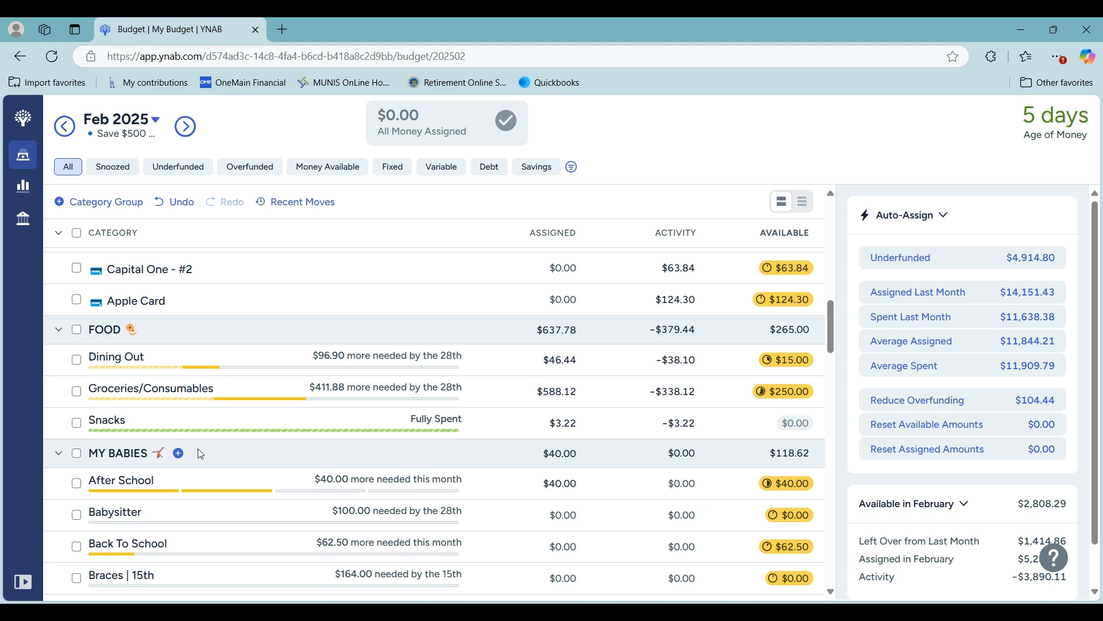
{"action": "scroll", "coordinate": [201, 454], "scroll_direction": "up", "scroll_amount": 5}
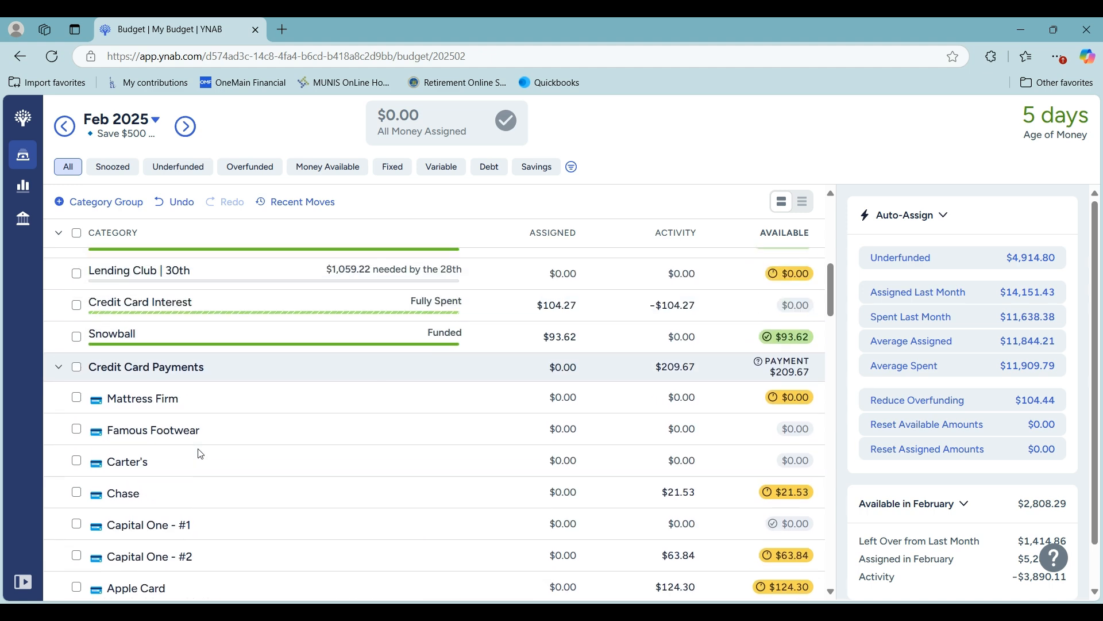
{"action": "scroll", "coordinate": [200, 454], "scroll_direction": "up", "scroll_amount": 3}
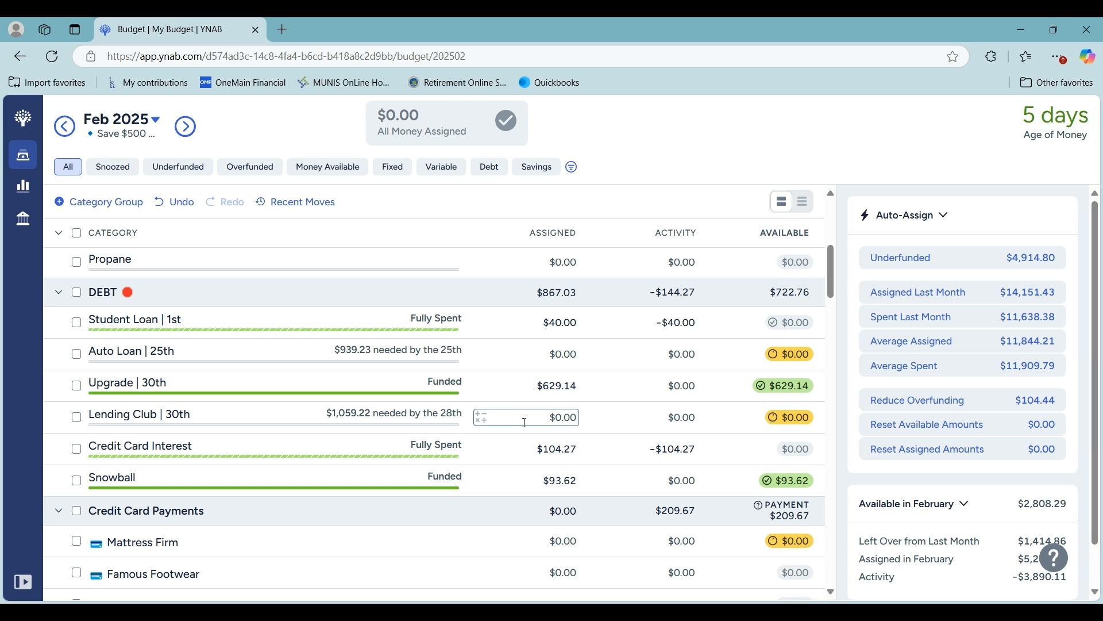
Step: Move $93.62 from the Snowball category to the Apple Card credit card payment category
{"action": "left_click", "coordinate": [791, 486]}
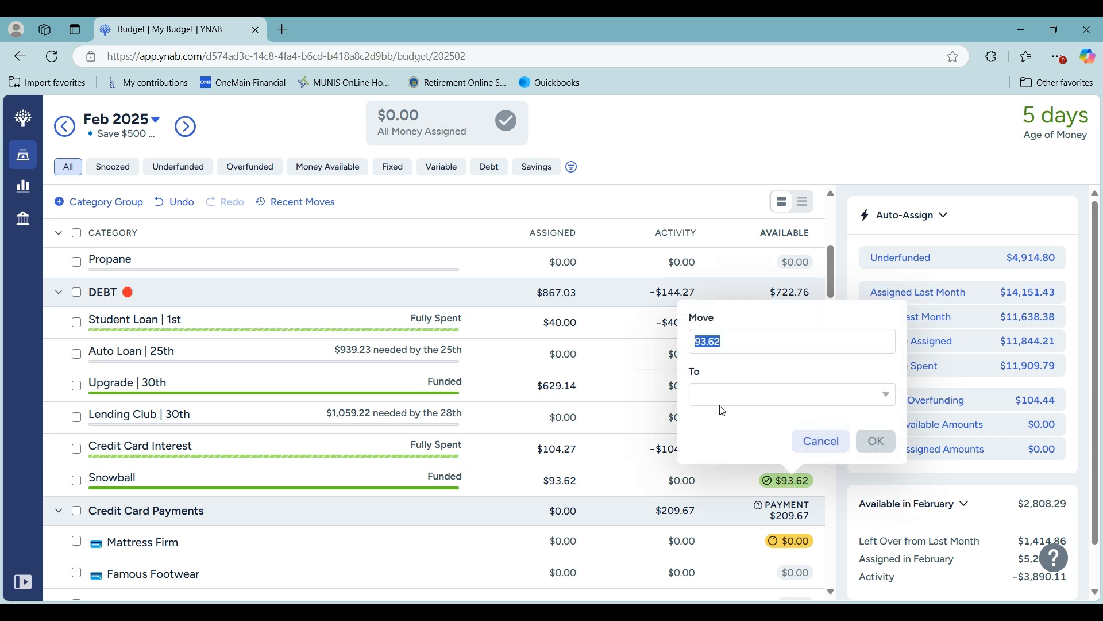
{"action": "left_click", "coordinate": [724, 395]}
{"action": "type", "text": "app"}
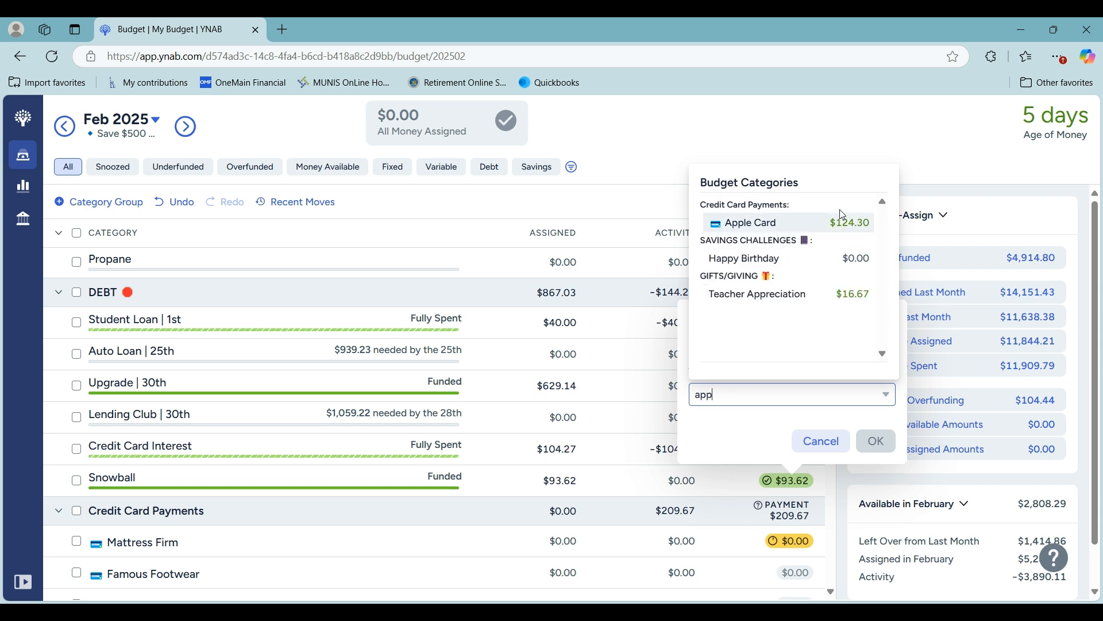
{"action": "left_click", "coordinate": [851, 227]}
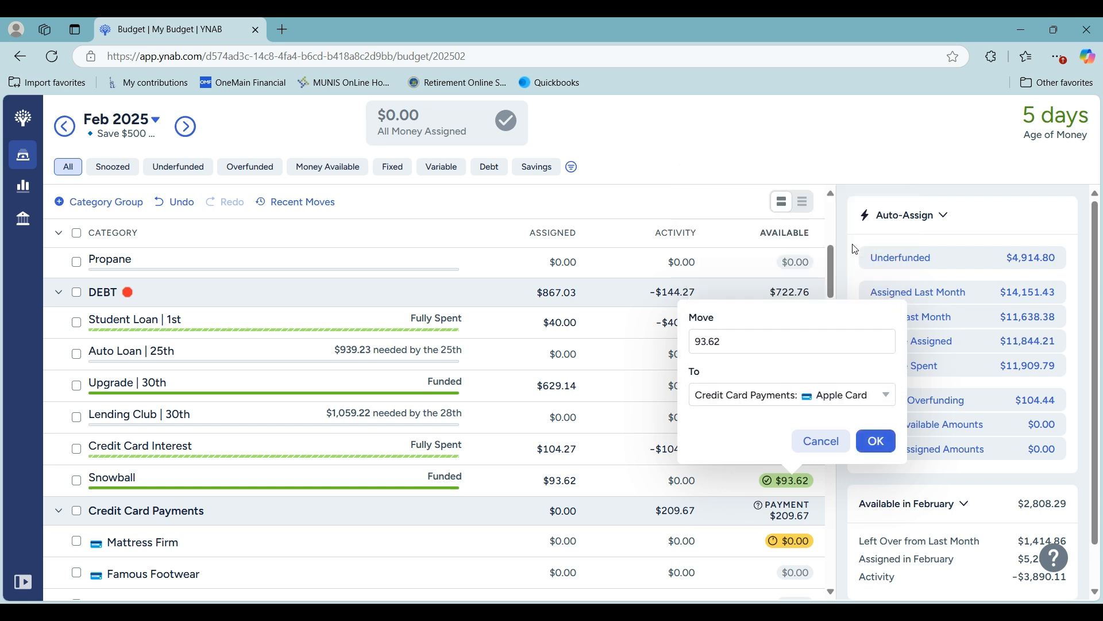
{"action": "left_click", "coordinate": [876, 441]}
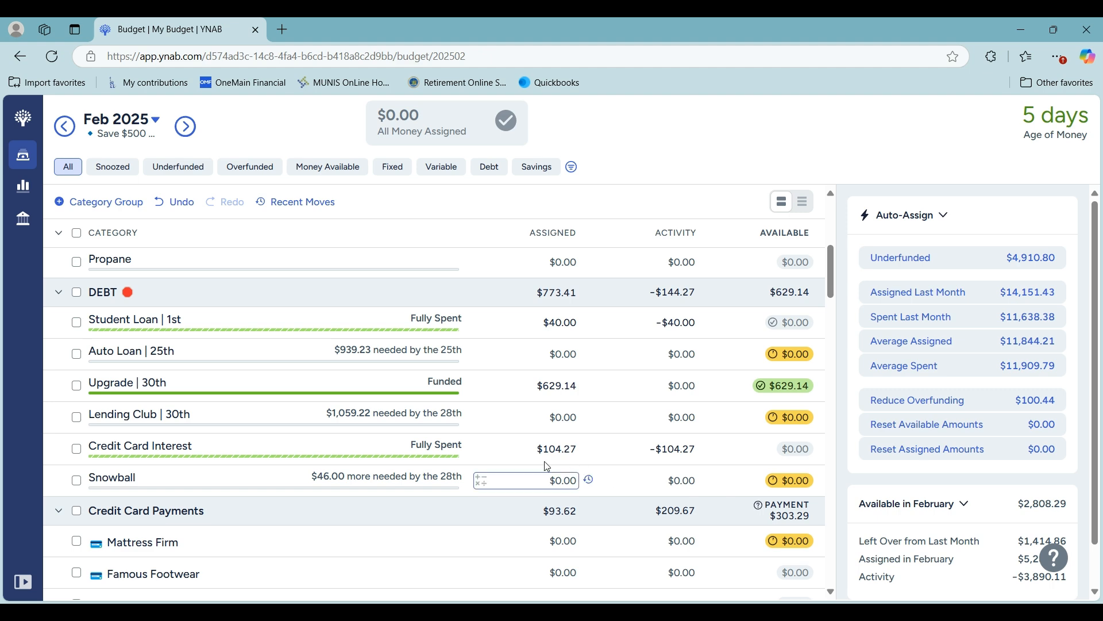
{"action": "left_click", "coordinate": [568, 449]}
{"action": "scroll", "coordinate": [570, 455], "scroll_direction": "up", "scroll_amount": 2}
{"action": "scroll", "coordinate": [570, 456], "scroll_direction": "up", "scroll_amount": 3}
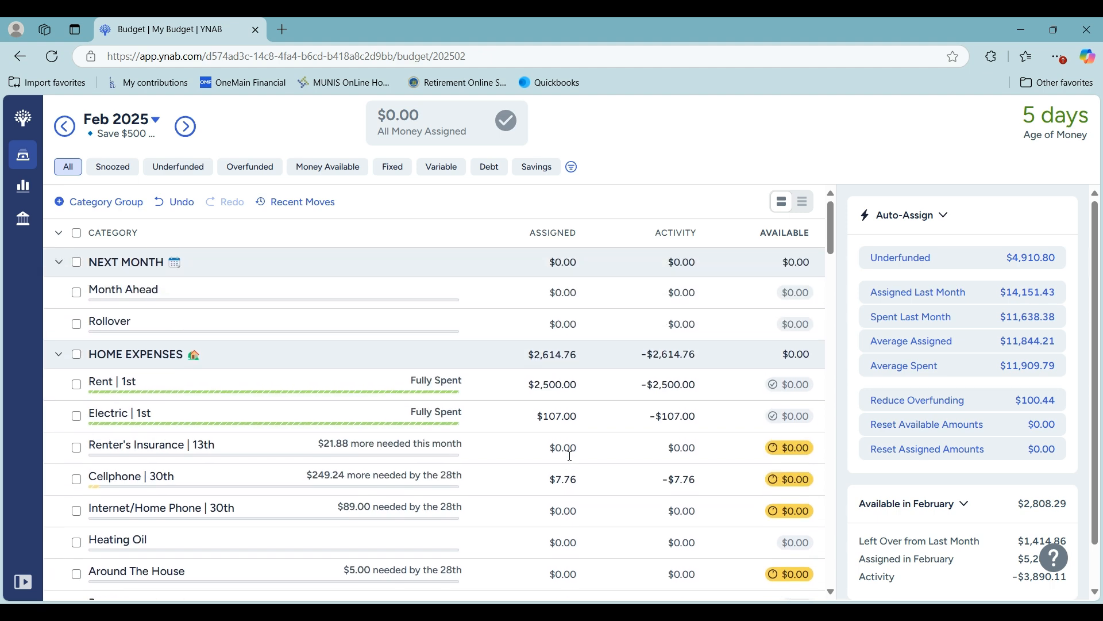
{"action": "left_click", "coordinate": [570, 453]}
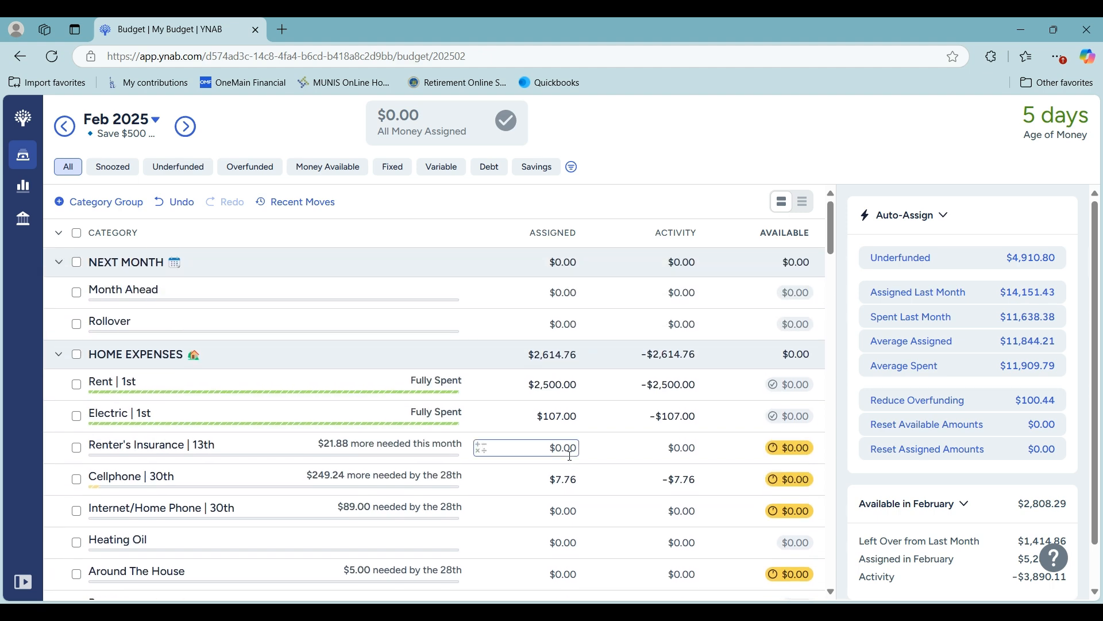